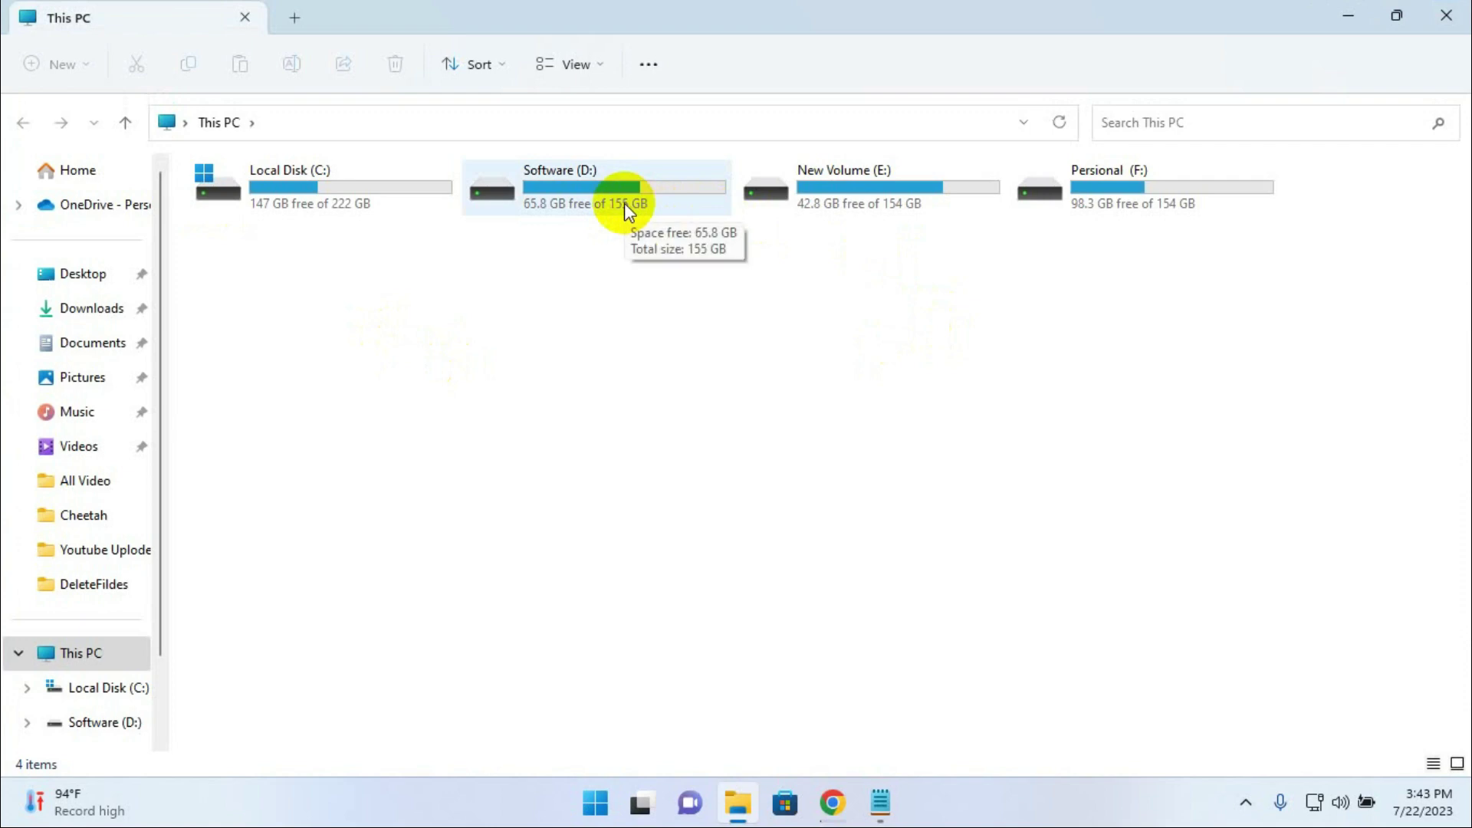
Create a folder named AutoDeleteFile on Local Disk (C:) and copy its path
{"action": "left_click", "coordinate": [405, 202]}
{"action": "double_click", "coordinate": [404, 201]}
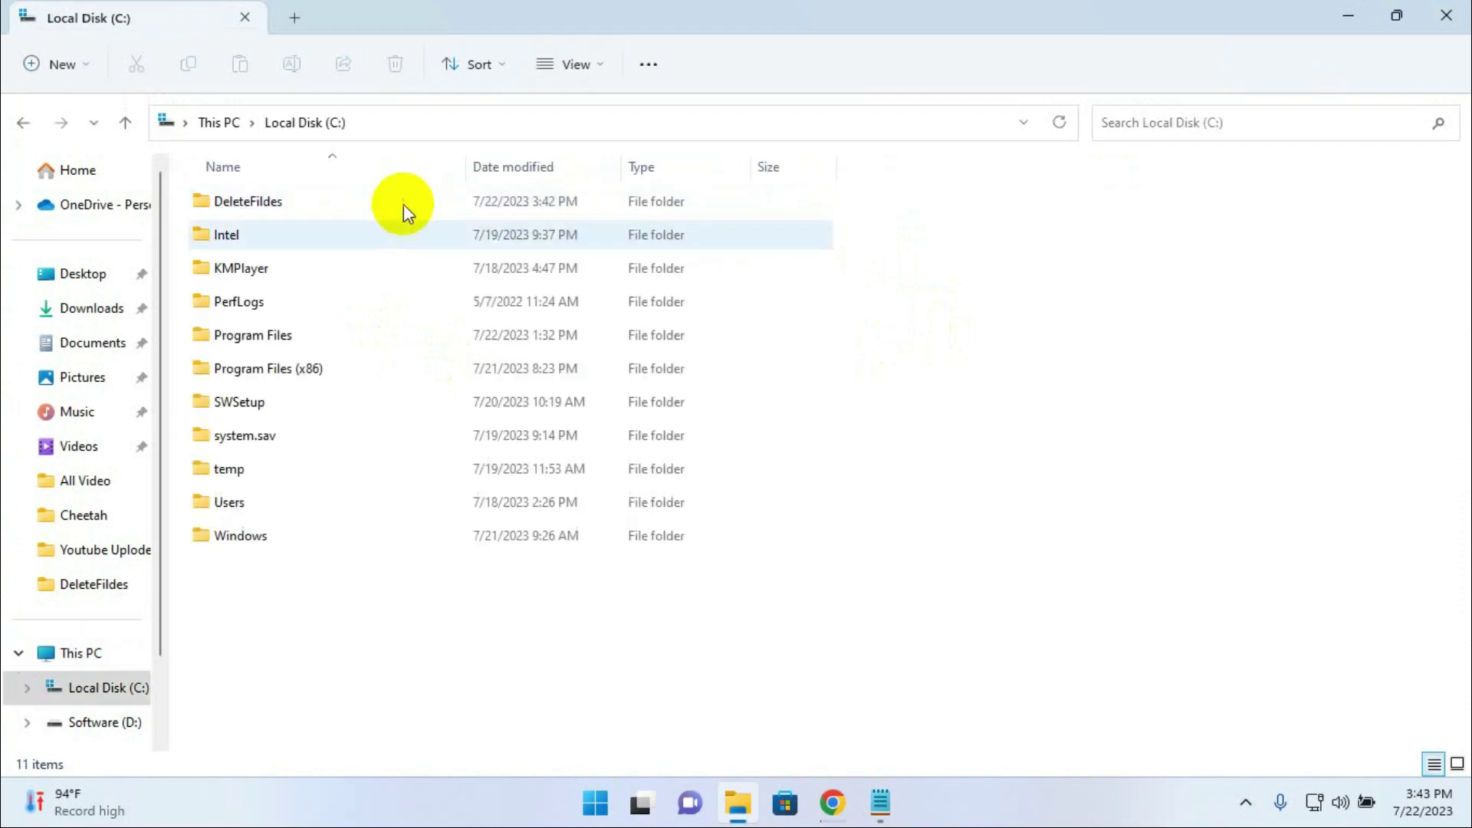
{"action": "left_click", "coordinate": [40, 63]}
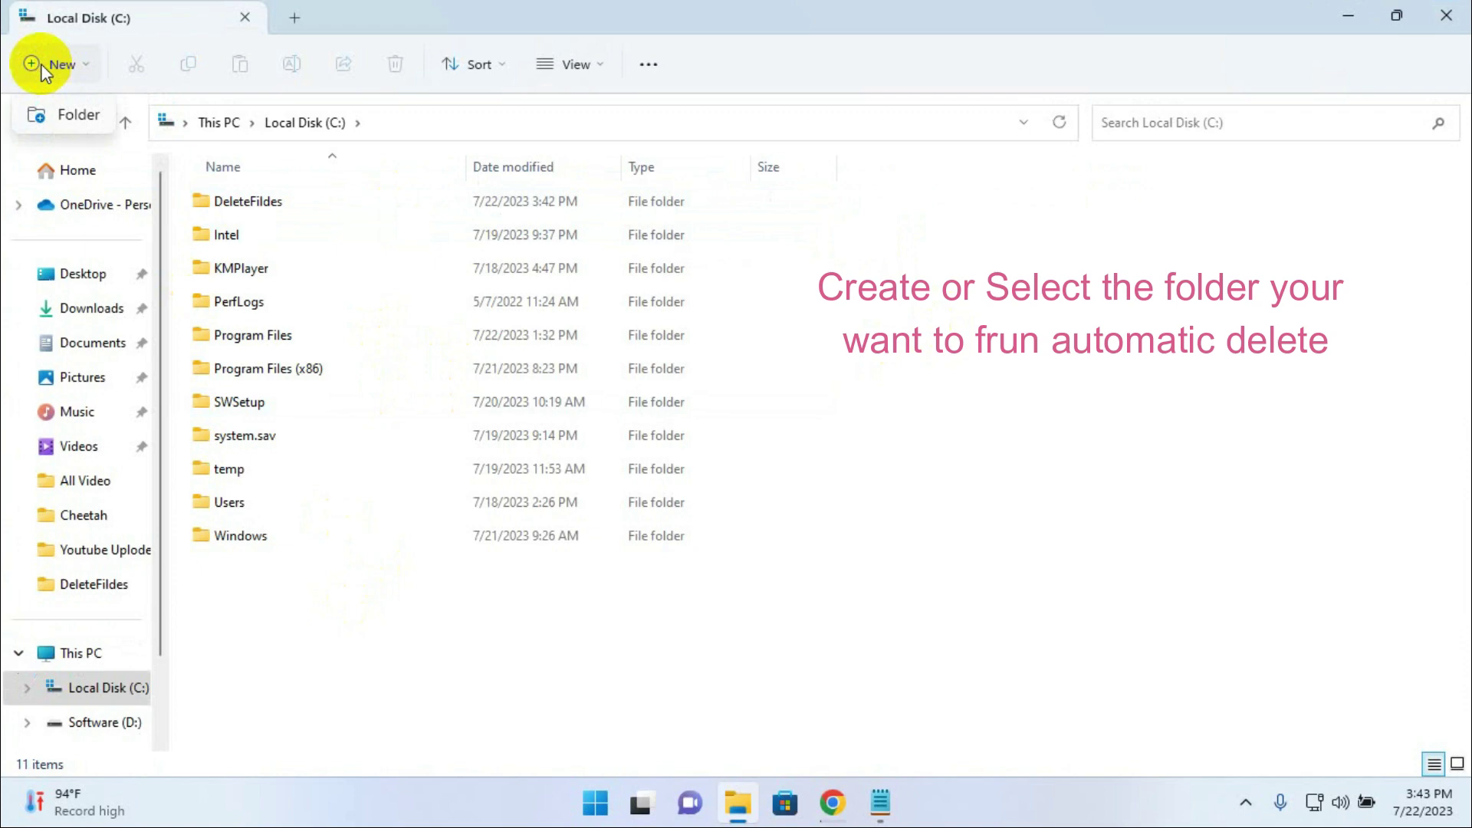
{"action": "left_click", "coordinate": [58, 121]}
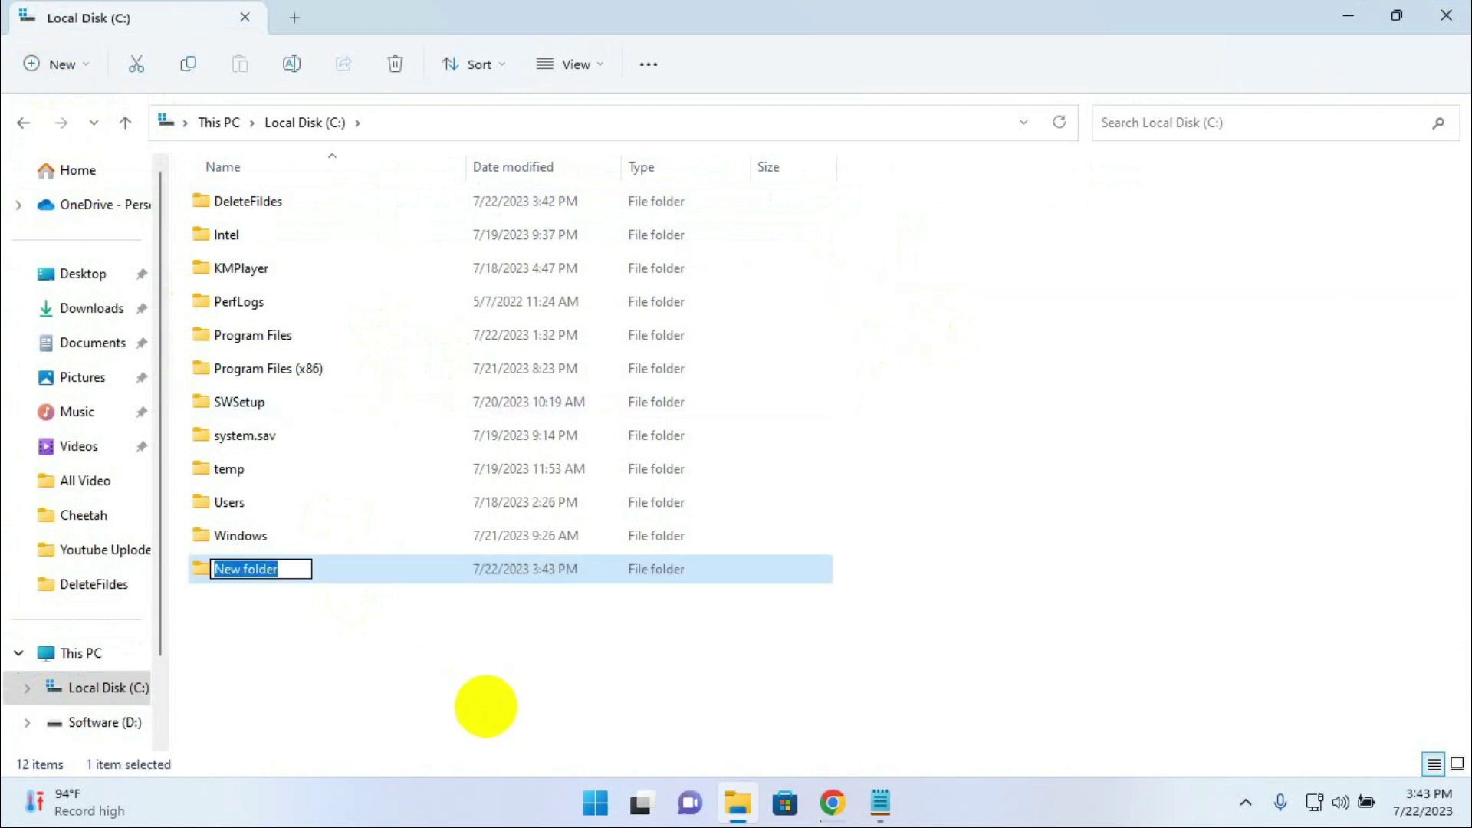
{"action": "type", "text": "AutoDele"}
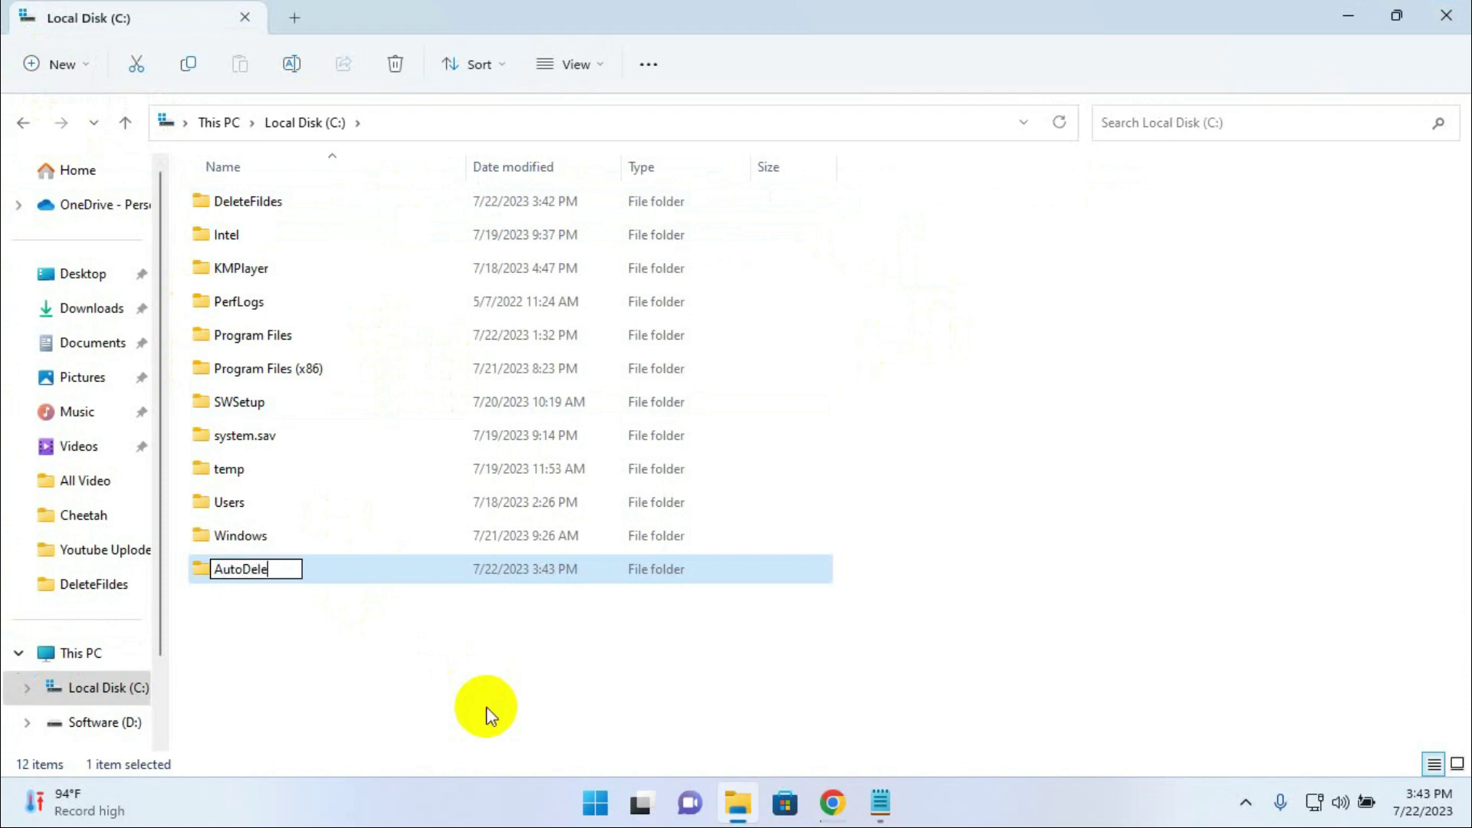
{"action": "type", "text": "teFile"}
{"action": "left_click", "coordinate": [486, 706]}
{"action": "right_click", "coordinate": [266, 572]}
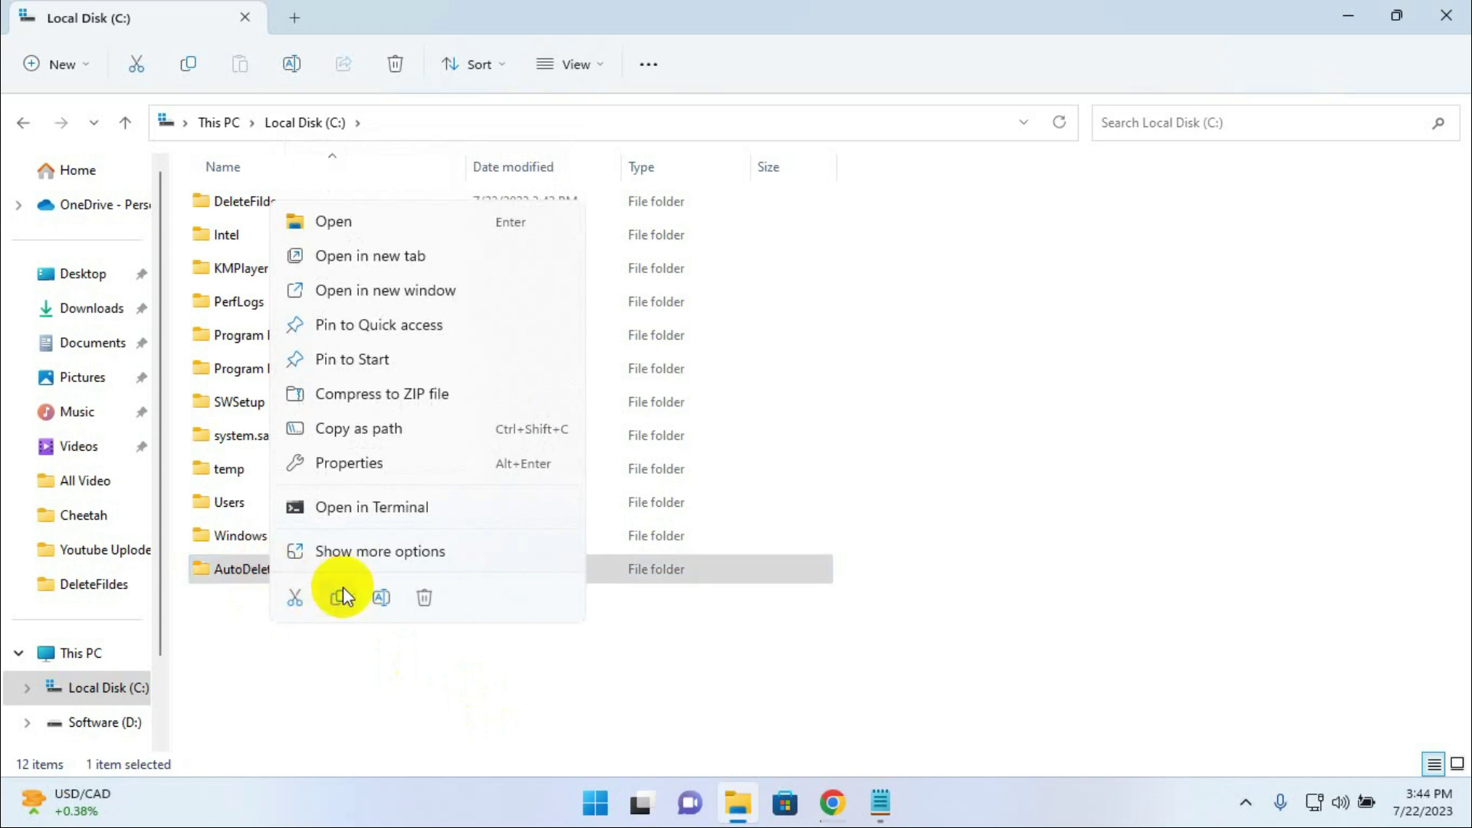
{"action": "left_click", "coordinate": [352, 430]}
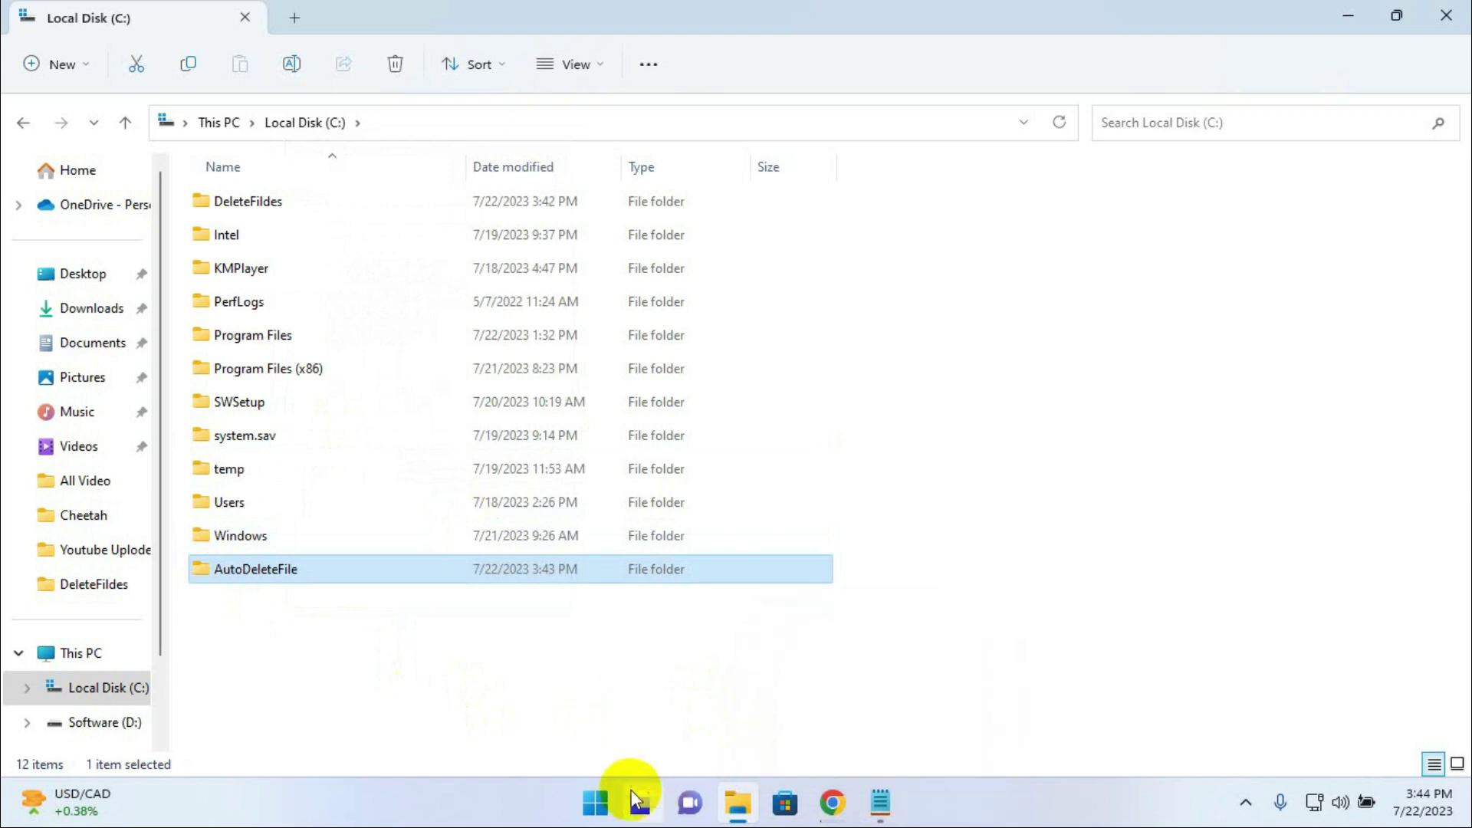
Open Task Scheduler and start creating a new task
{"action": "left_click", "coordinate": [595, 802]}
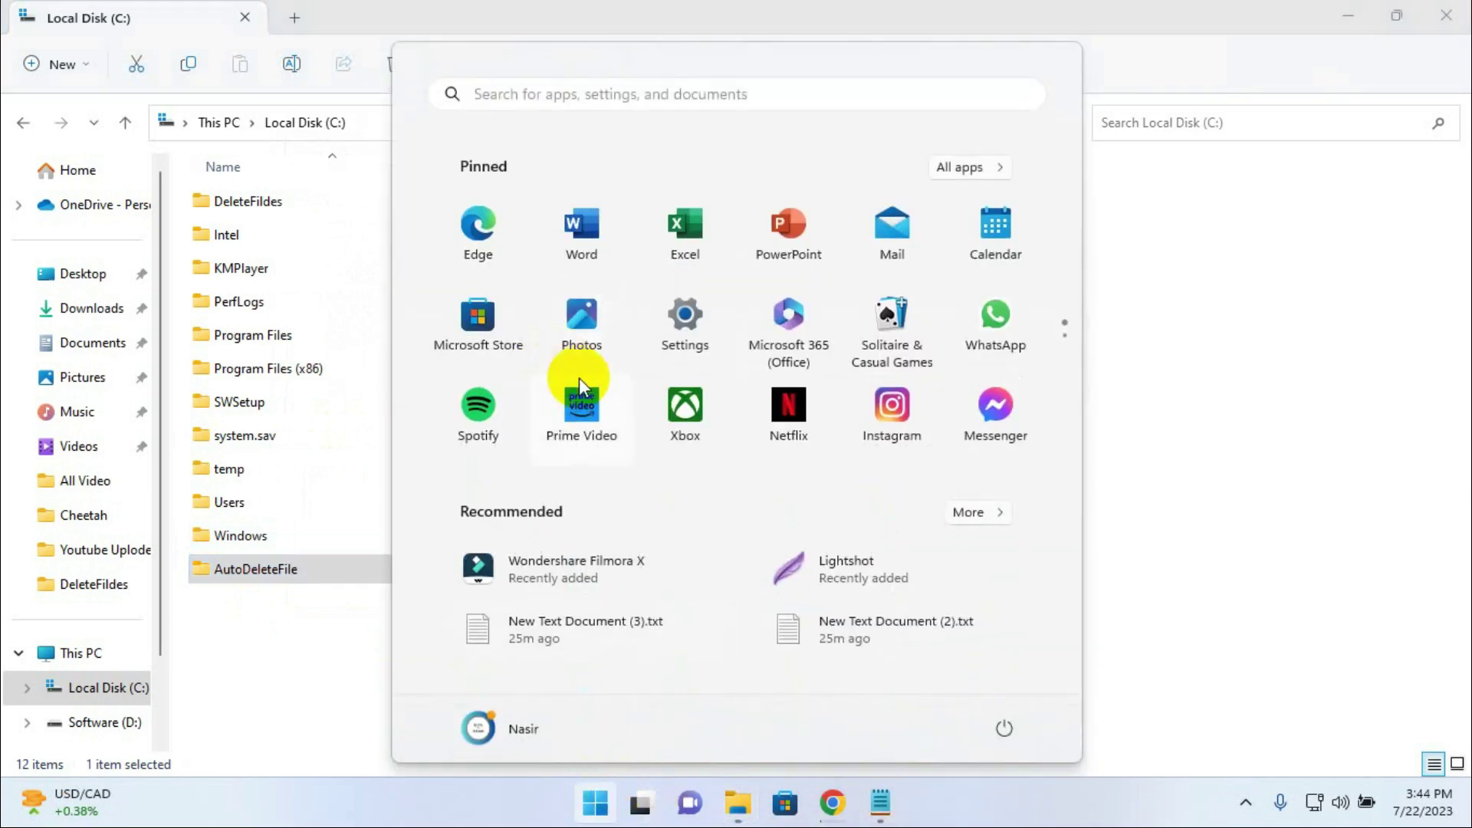
{"action": "type", "text": "task"}
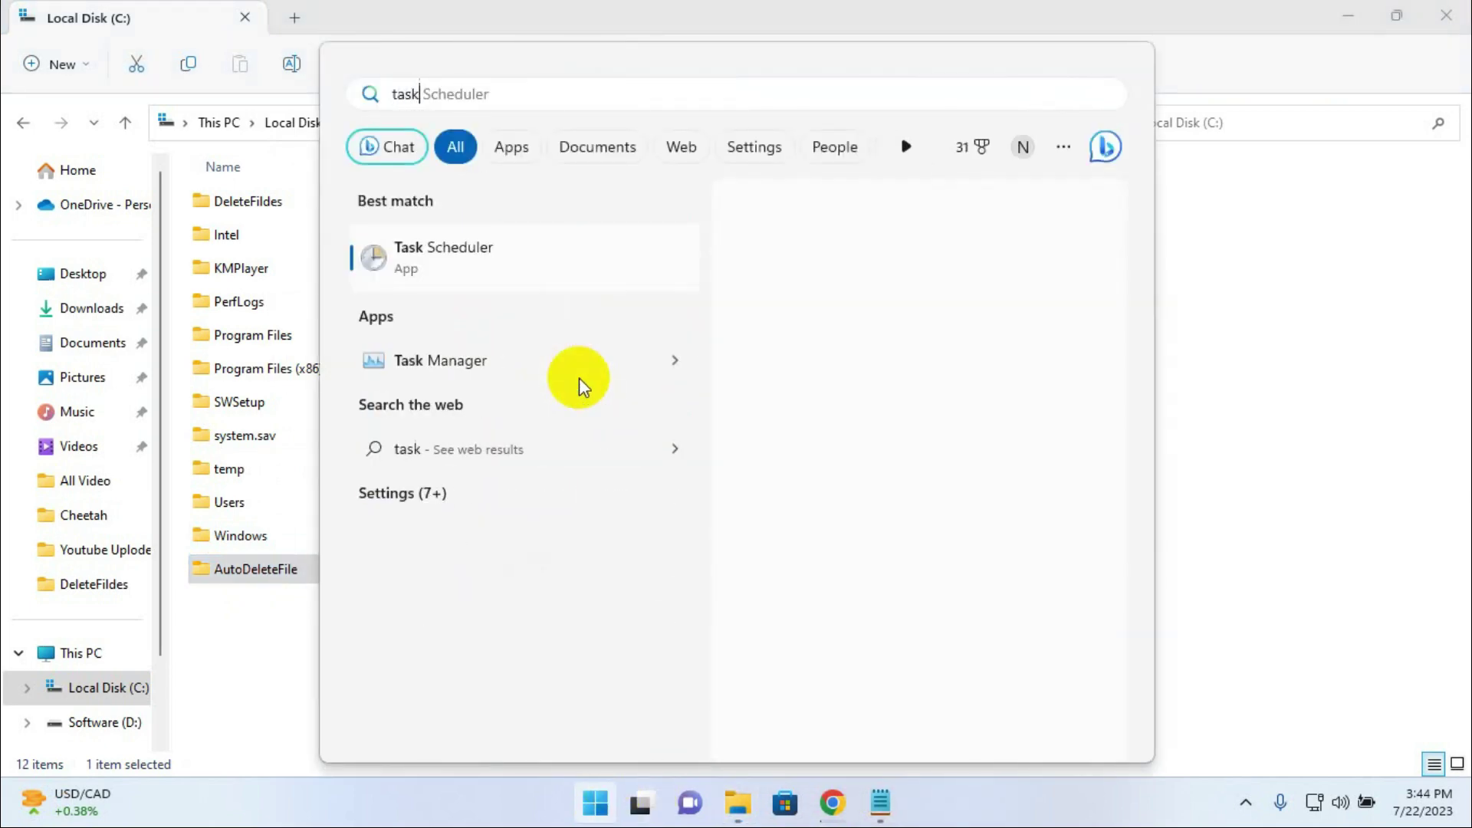
{"action": "left_click", "coordinate": [833, 445]}
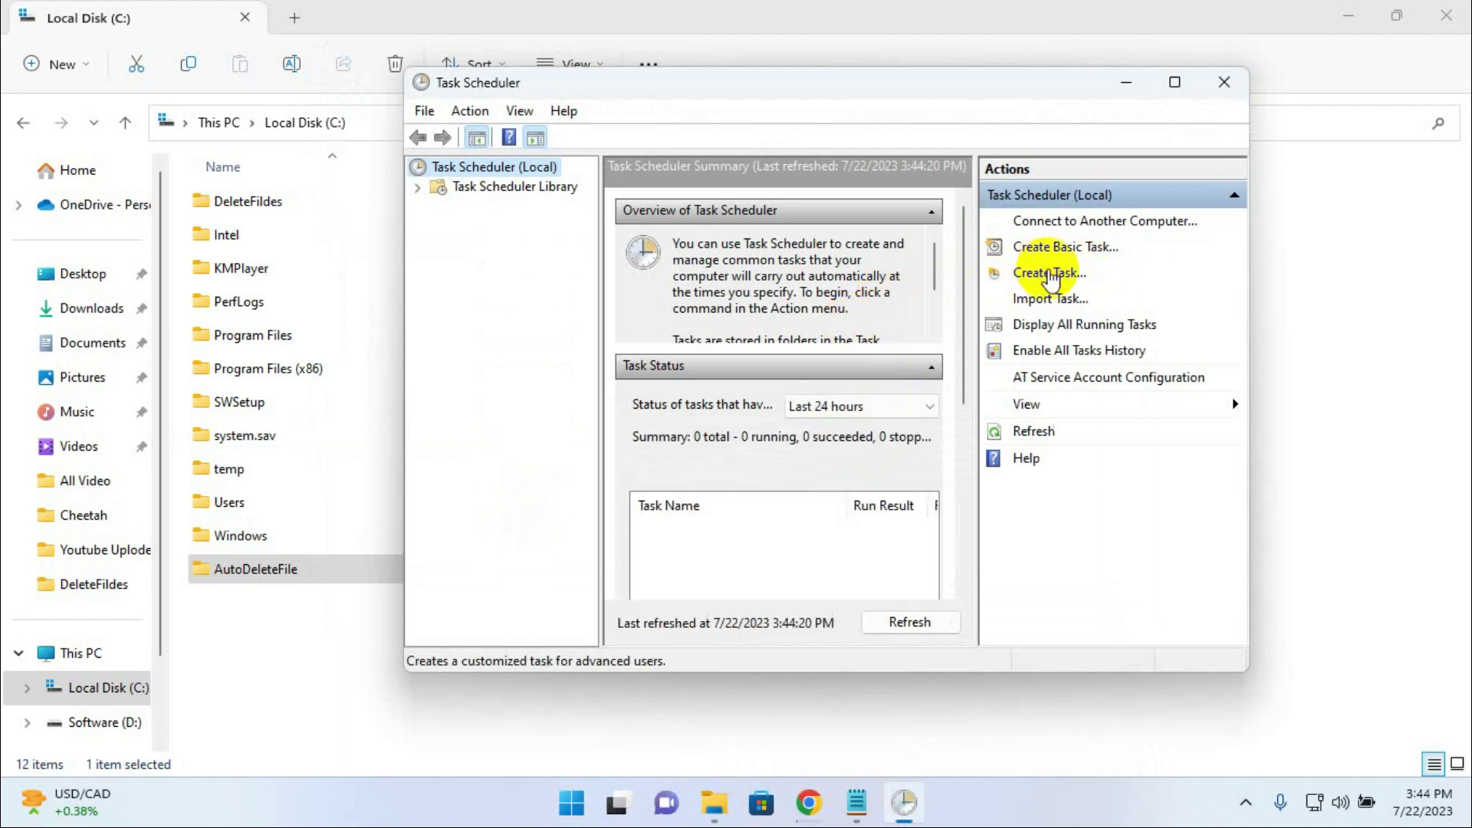
{"action": "left_click", "coordinate": [1049, 272]}
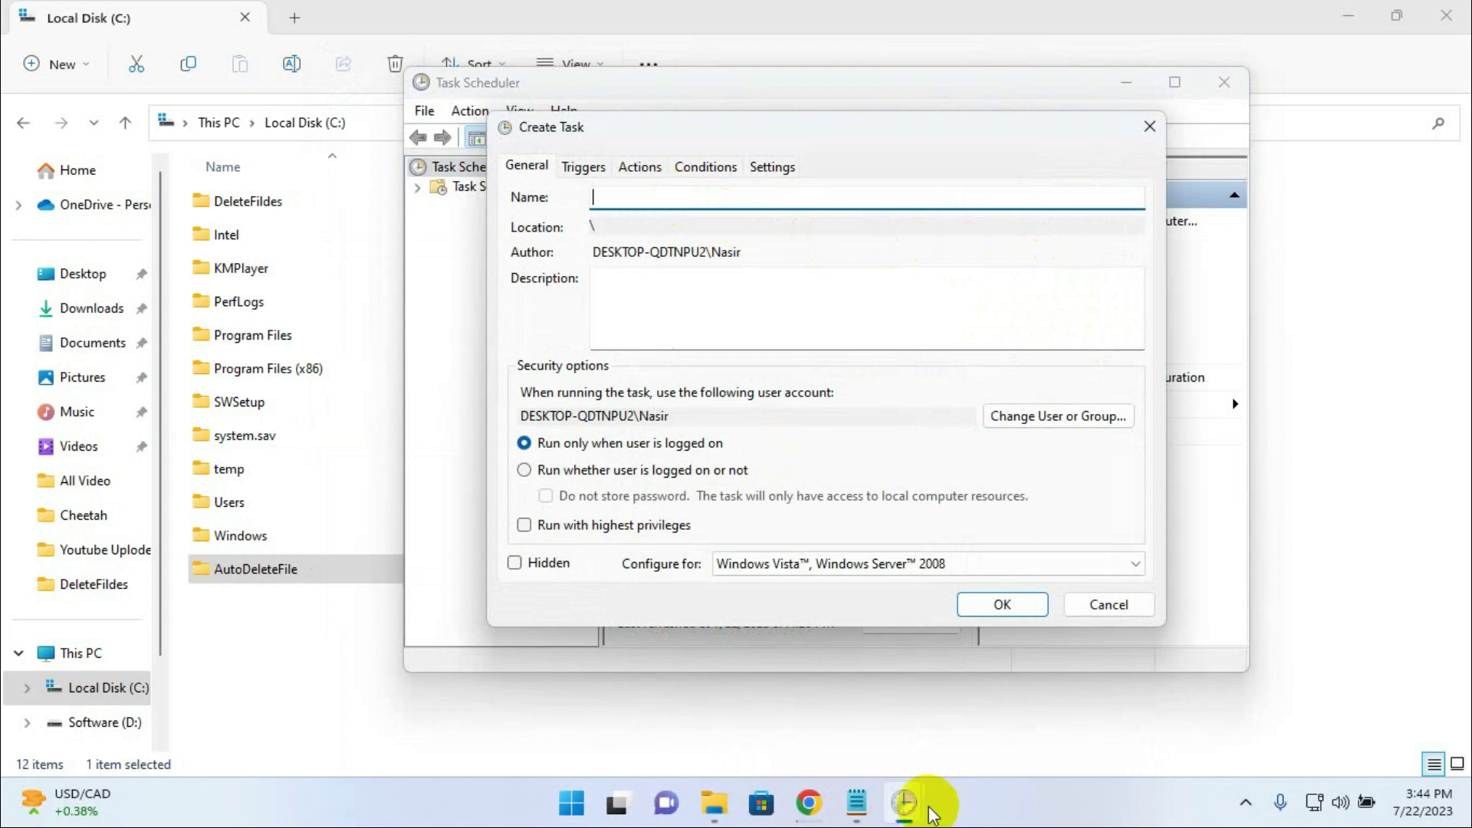
Paste the copied folder path below the ForFiles command in Notepad and use its folder name, AutoDeleteFile, as the task name
{"action": "left_click", "coordinate": [855, 802]}
{"action": "left_click", "coordinate": [966, 239]}
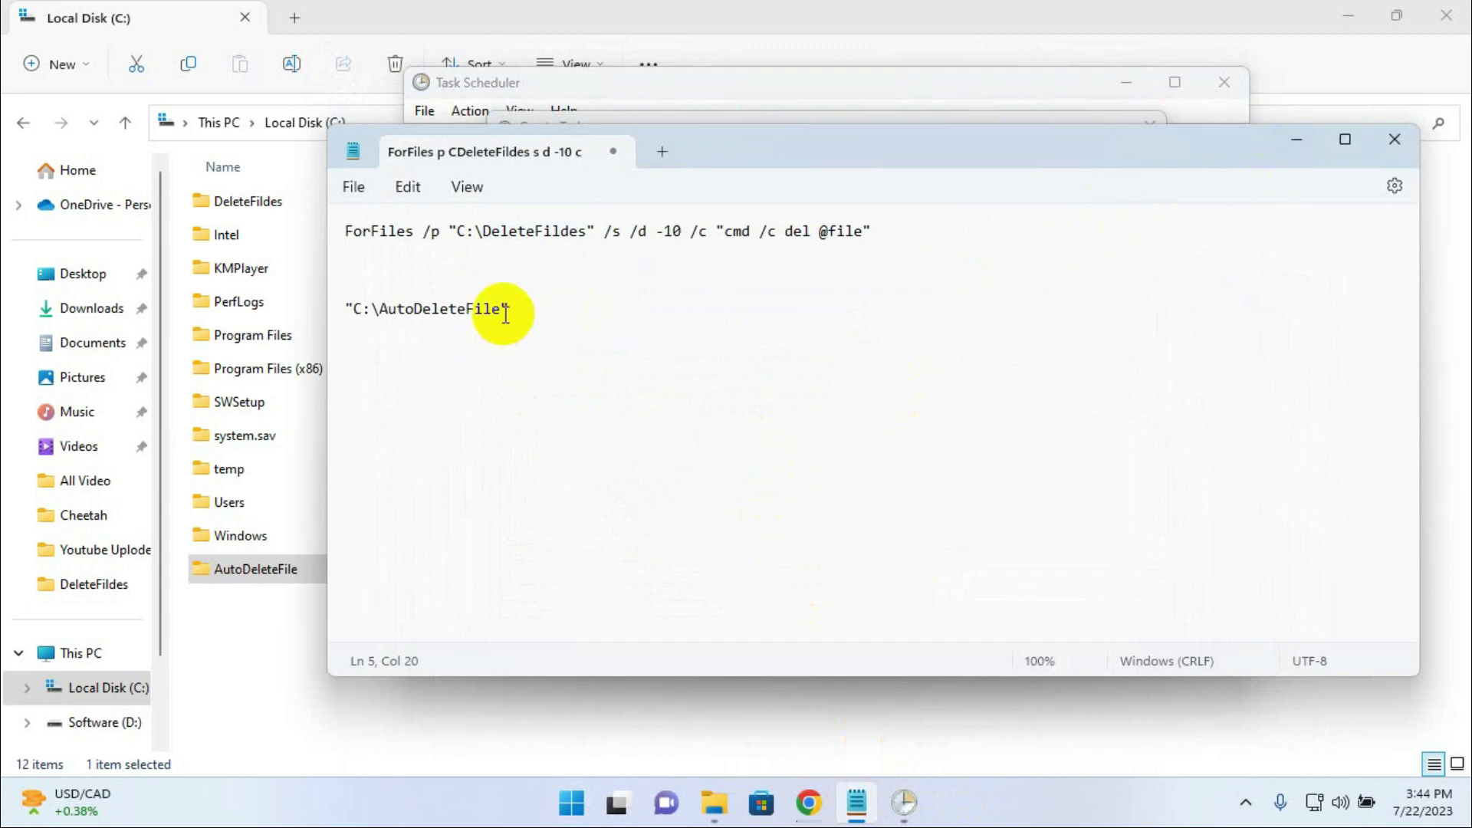
{"action": "left_click_drag", "start_coordinate": [499, 311], "coordinate": [388, 309]}
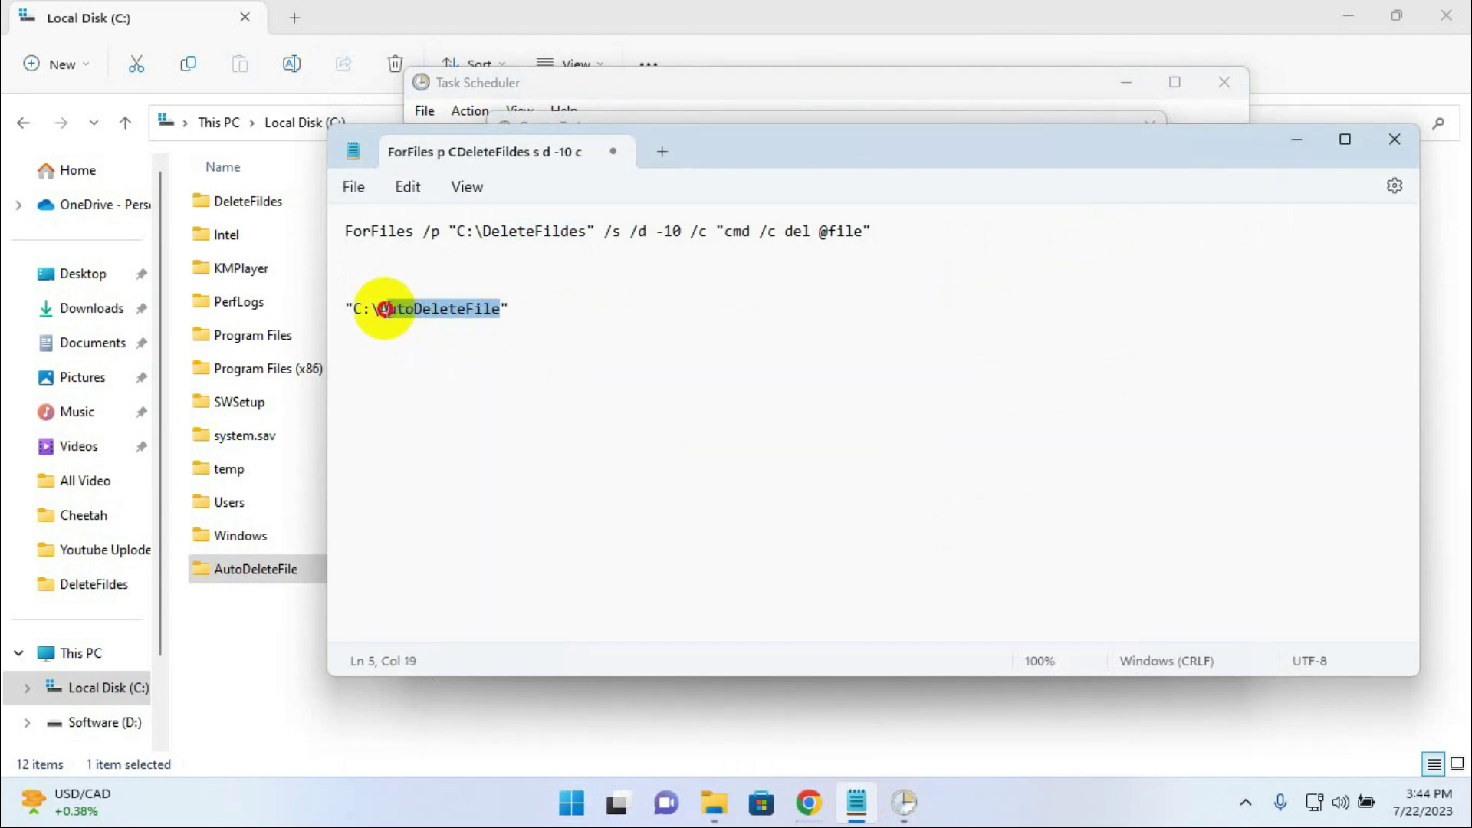
{"action": "left_click", "coordinate": [575, 89]}
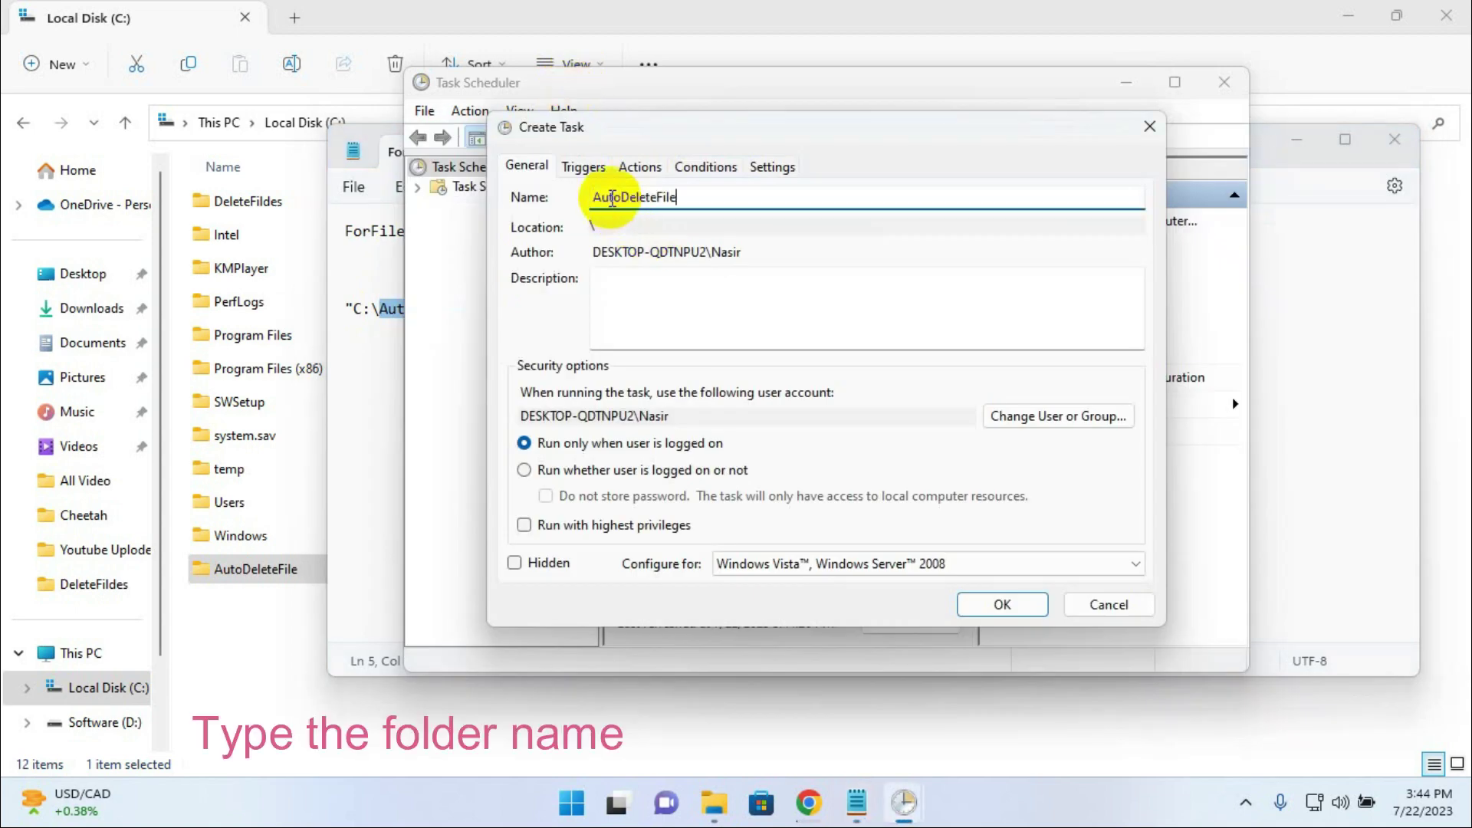
Add a trigger that runs the task on a daily schedule, recurring every 1 day
{"action": "left_click", "coordinate": [583, 167]}
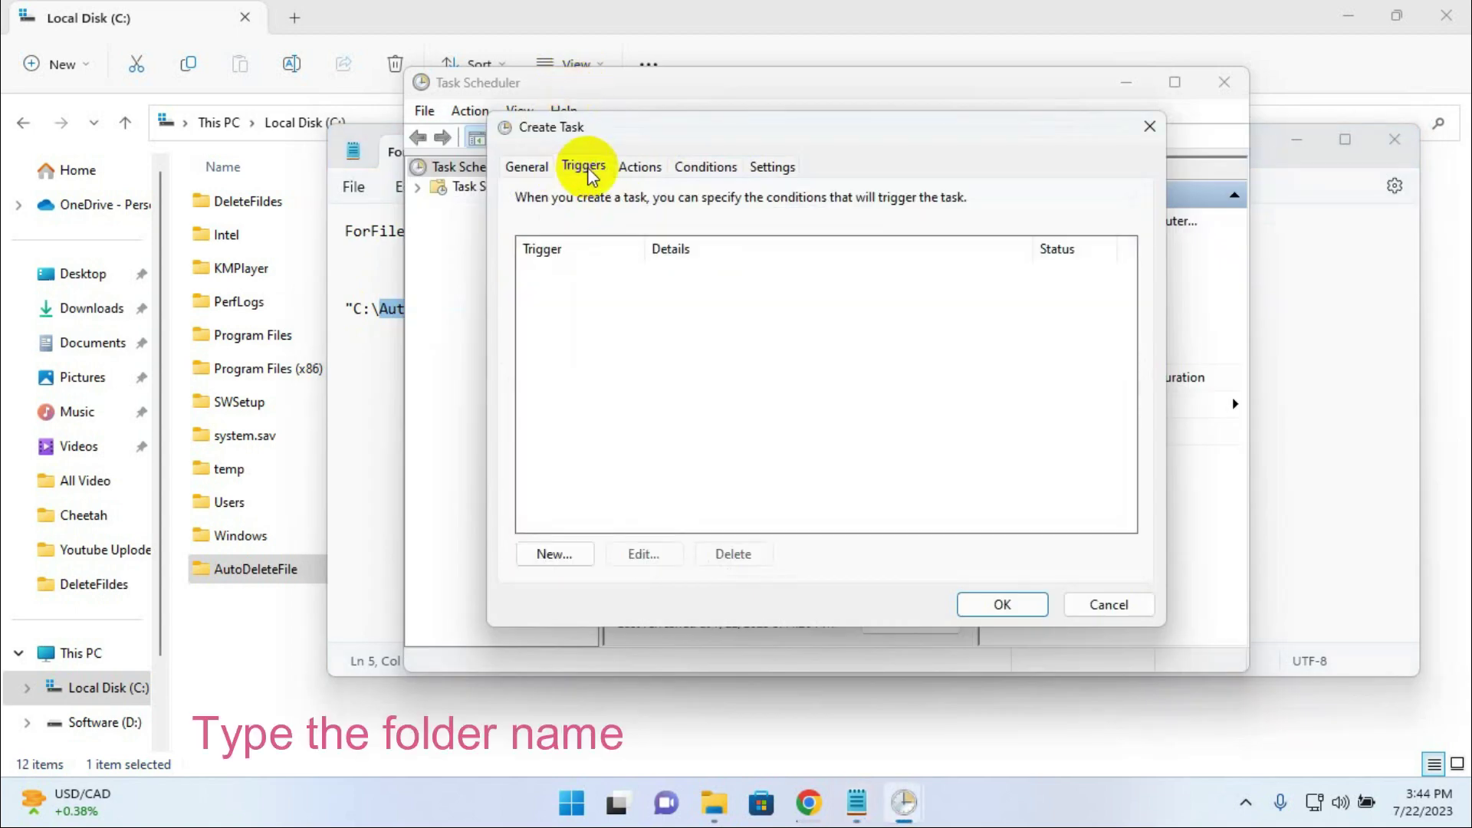
{"action": "left_click", "coordinate": [546, 553]}
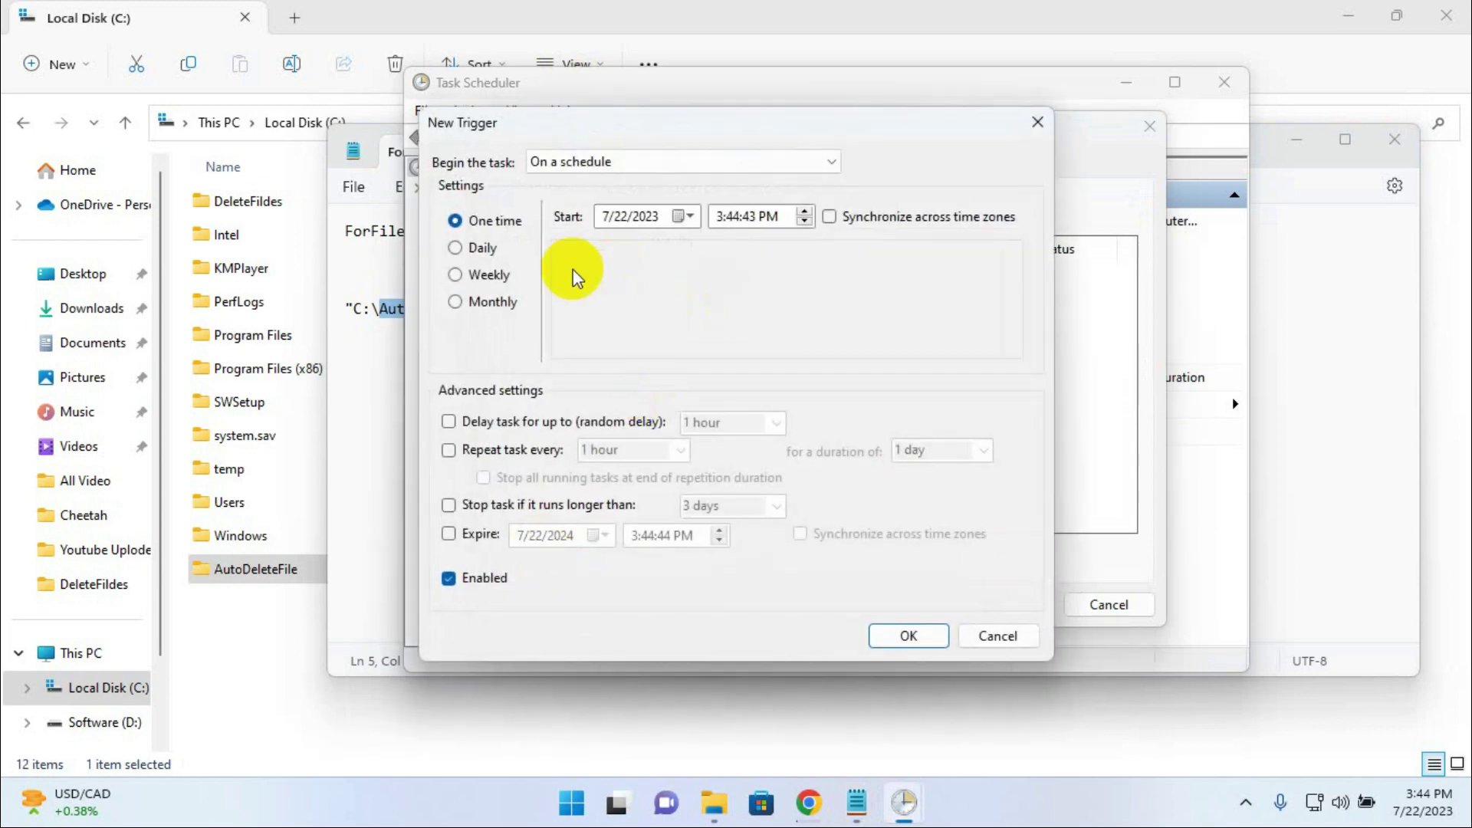
{"action": "left_click", "coordinate": [477, 249]}
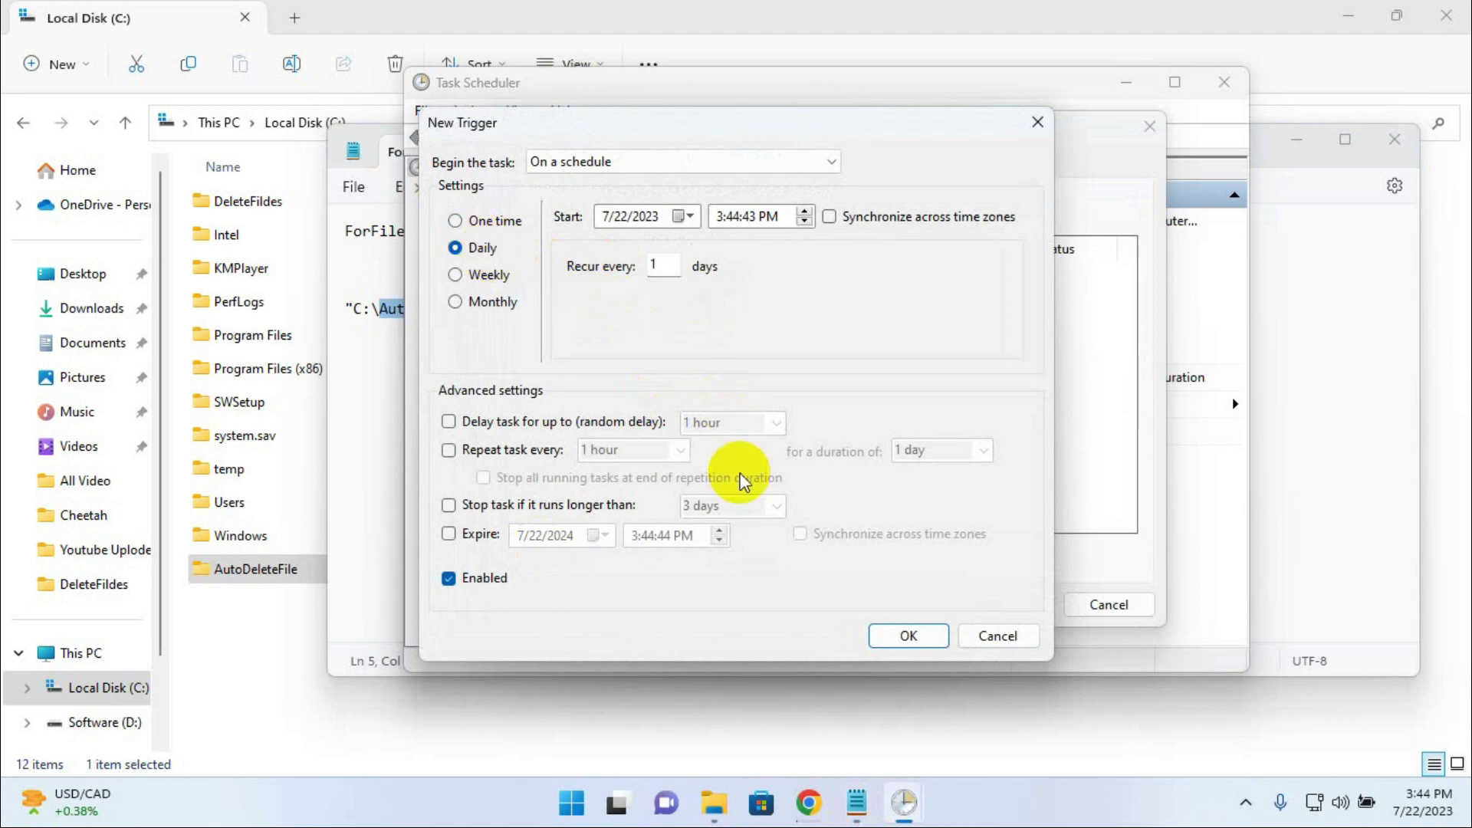
{"action": "left_click", "coordinate": [909, 637]}
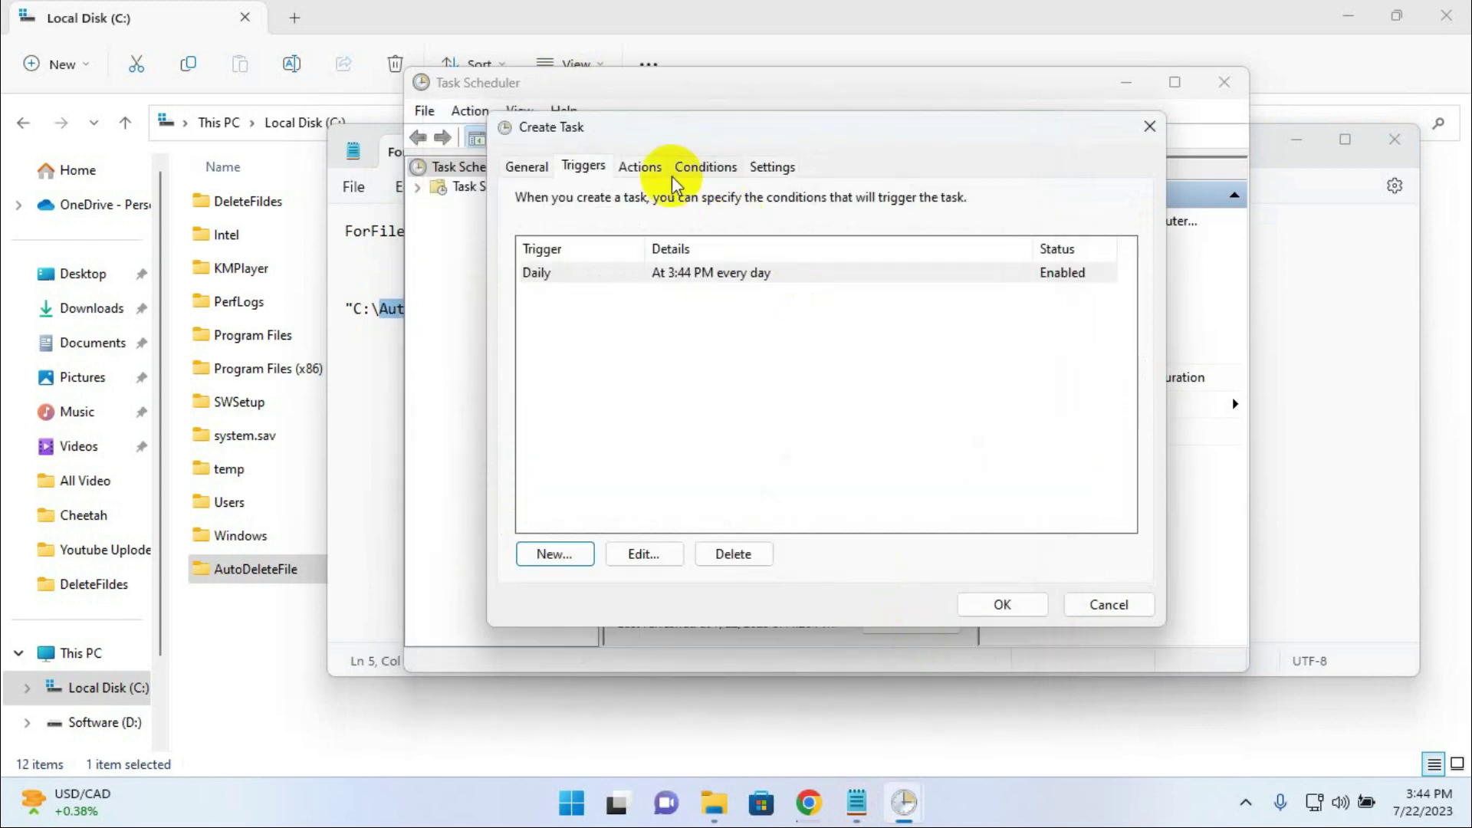
Begin a new Start a program action for the task, with ForFiles copied from the Notepad command as its program/script
{"action": "left_click", "coordinate": [640, 166]}
{"action": "left_click", "coordinate": [565, 558]}
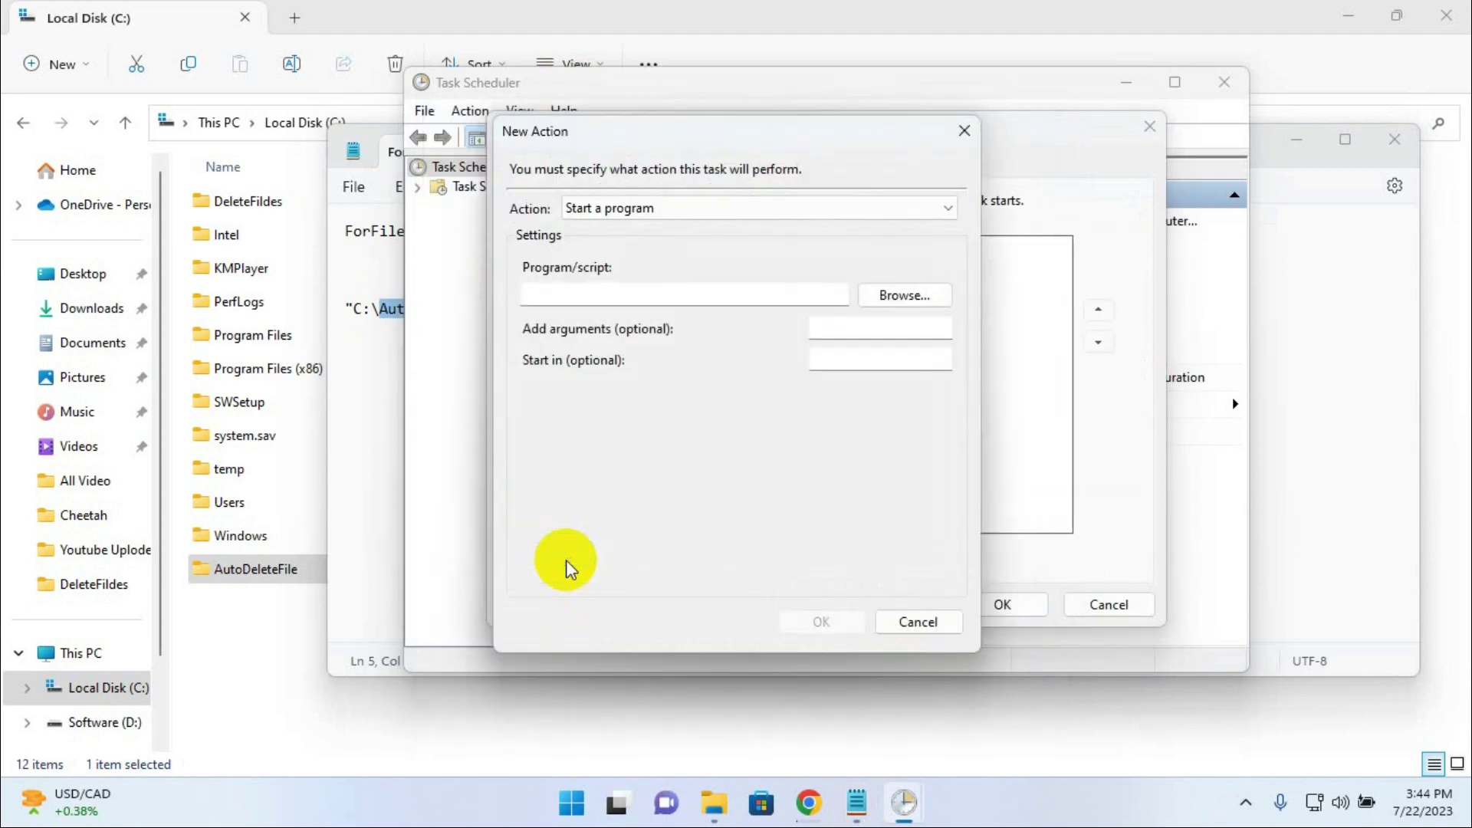
{"action": "left_click", "coordinate": [376, 223]}
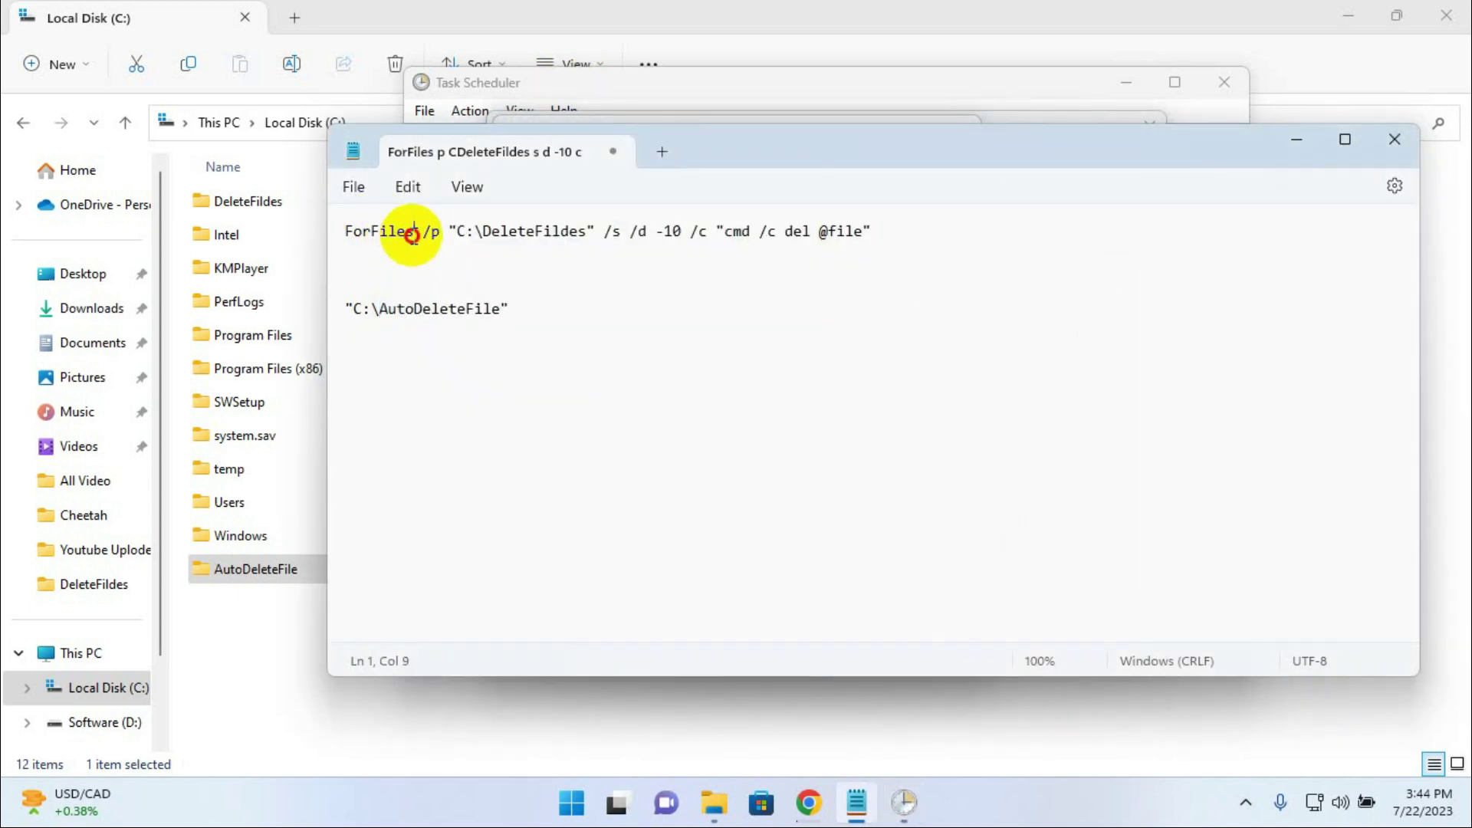
{"action": "left_click_drag", "start_coordinate": [412, 234], "coordinate": [339, 225]}
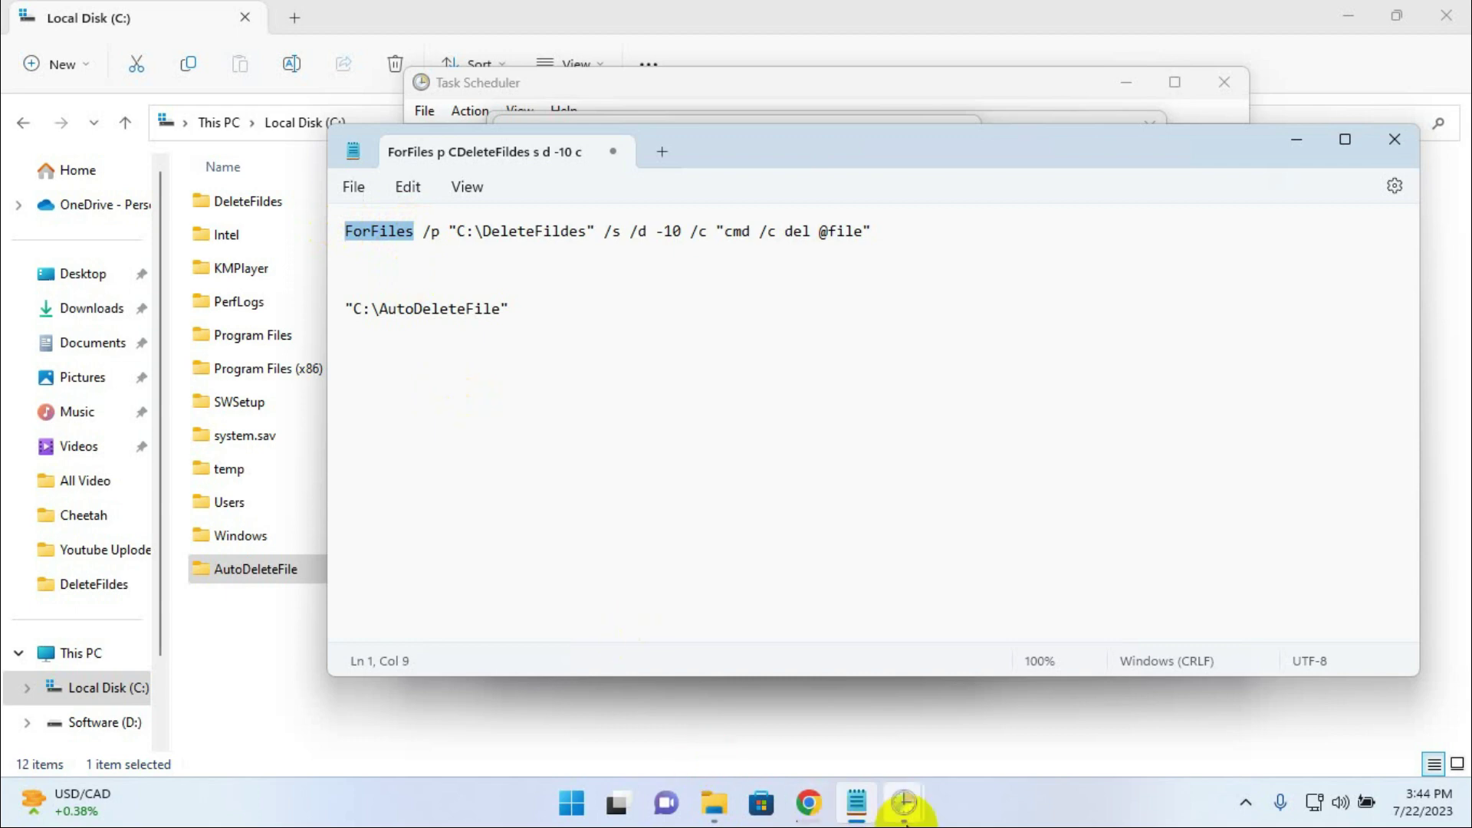
{"action": "left_click", "coordinate": [904, 804]}
{"action": "left_click", "coordinate": [952, 623]}
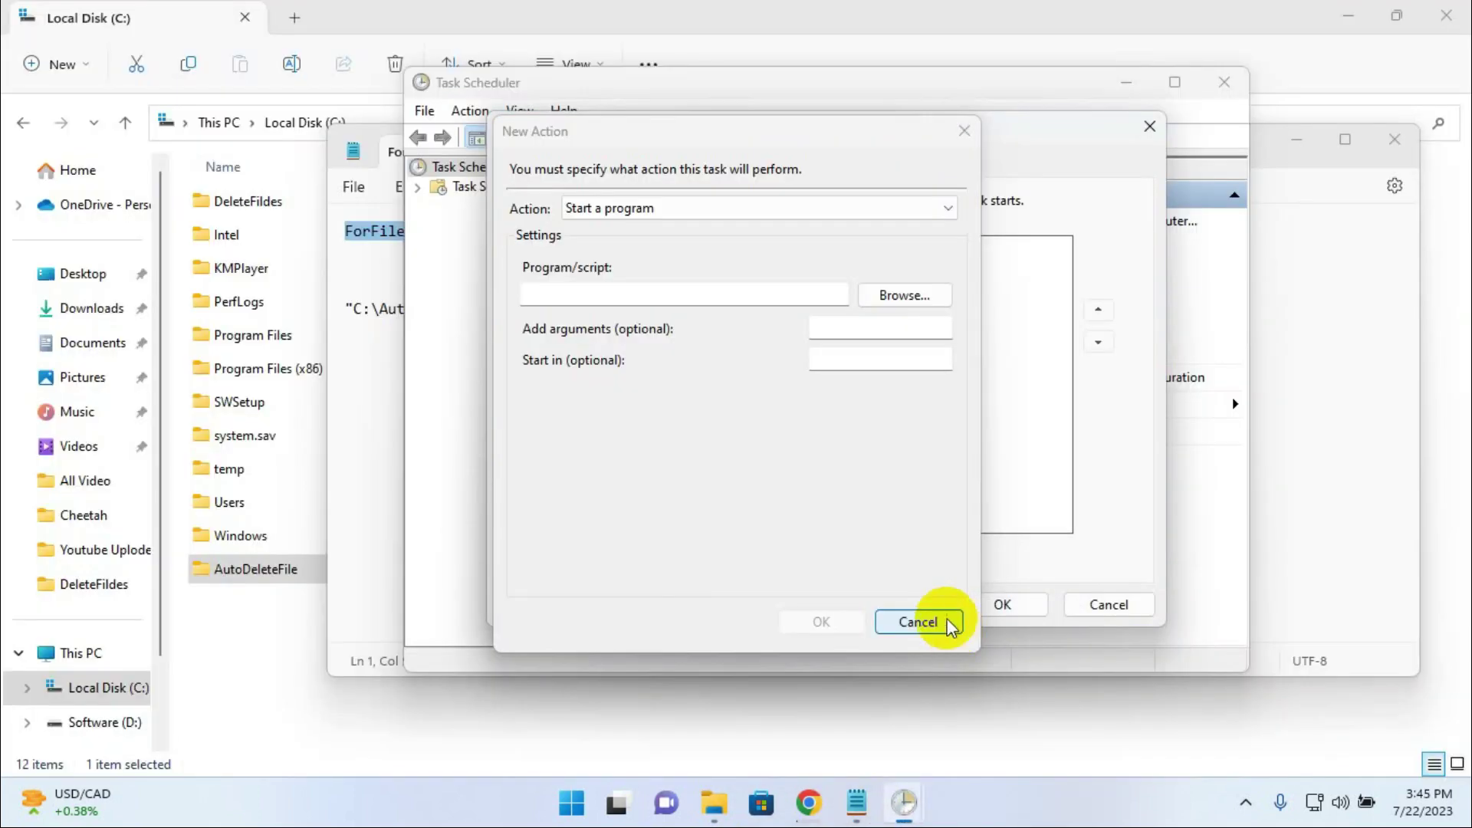
{"action": "left_click", "coordinate": [567, 294]}
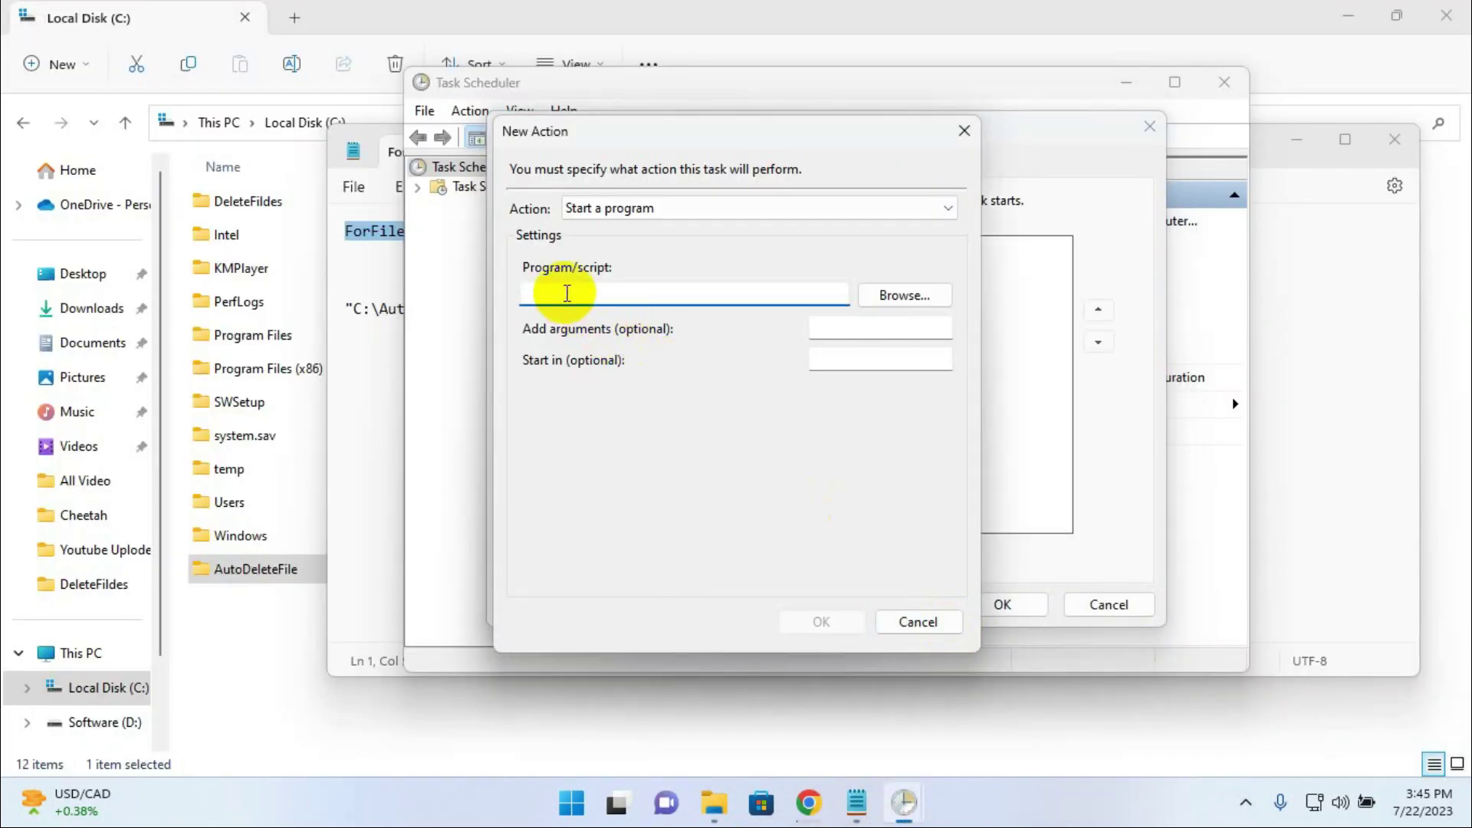
In the Notepad ForFiles command, replace the folder path with "C:\AutoDeleteFile" and set the /d value to -0
{"action": "left_click", "coordinate": [371, 132]}
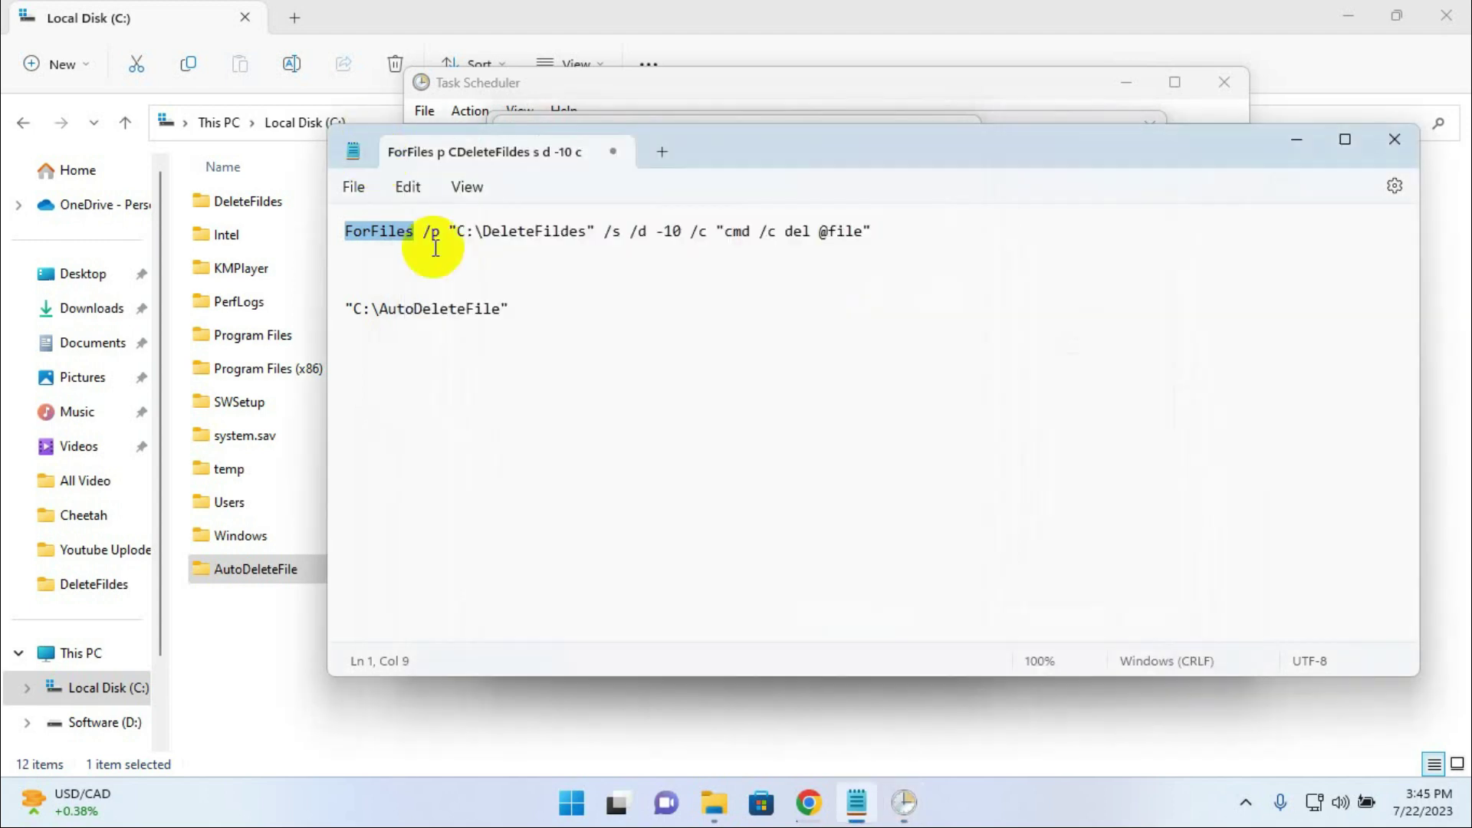
{"action": "left_click_drag", "start_coordinate": [513, 312], "coordinate": [347, 308]}
{"action": "key", "text": "ctrl+c"}
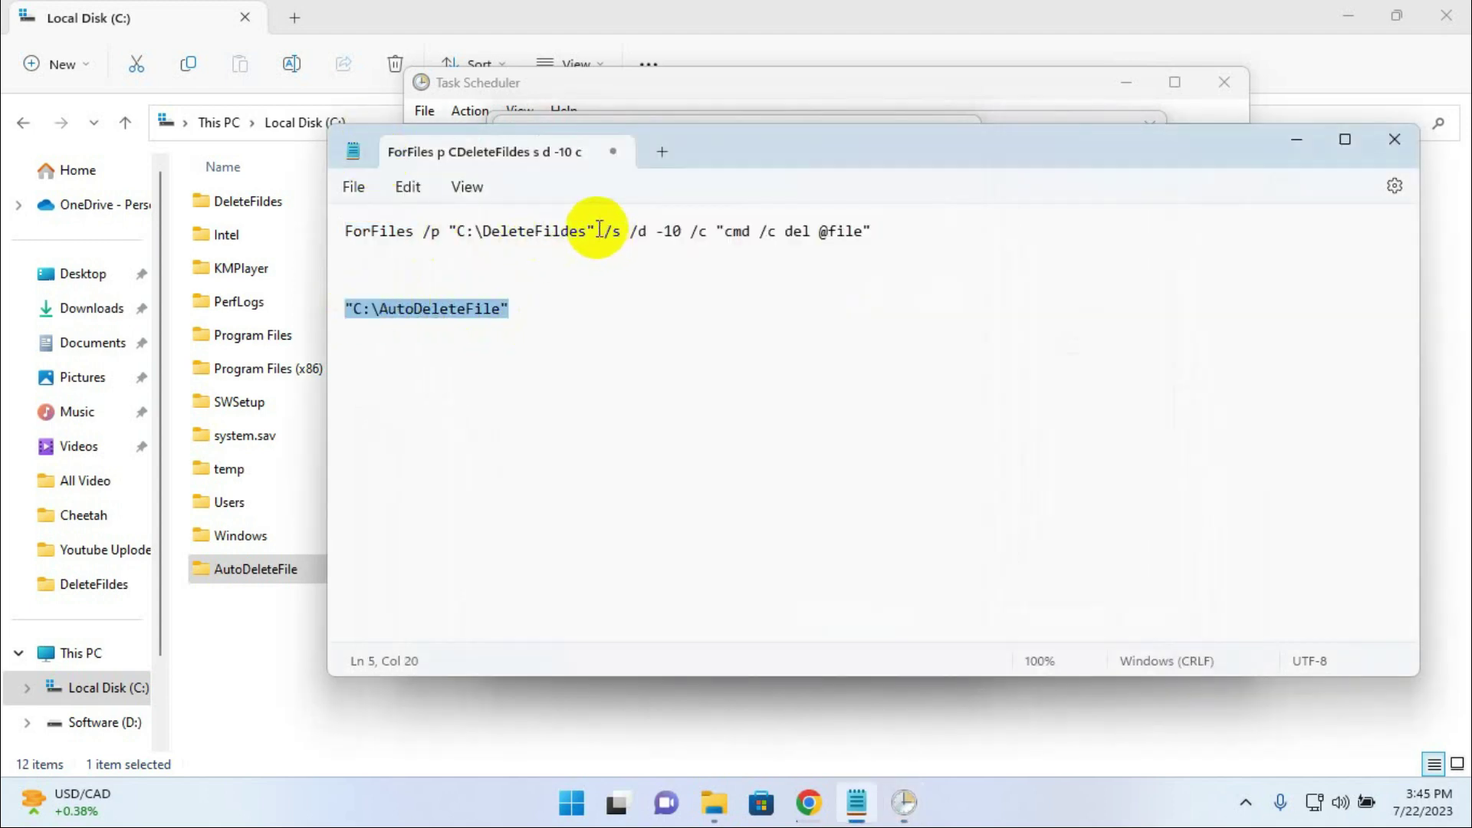
{"action": "left_click_drag", "start_coordinate": [600, 230], "coordinate": [466, 230]}
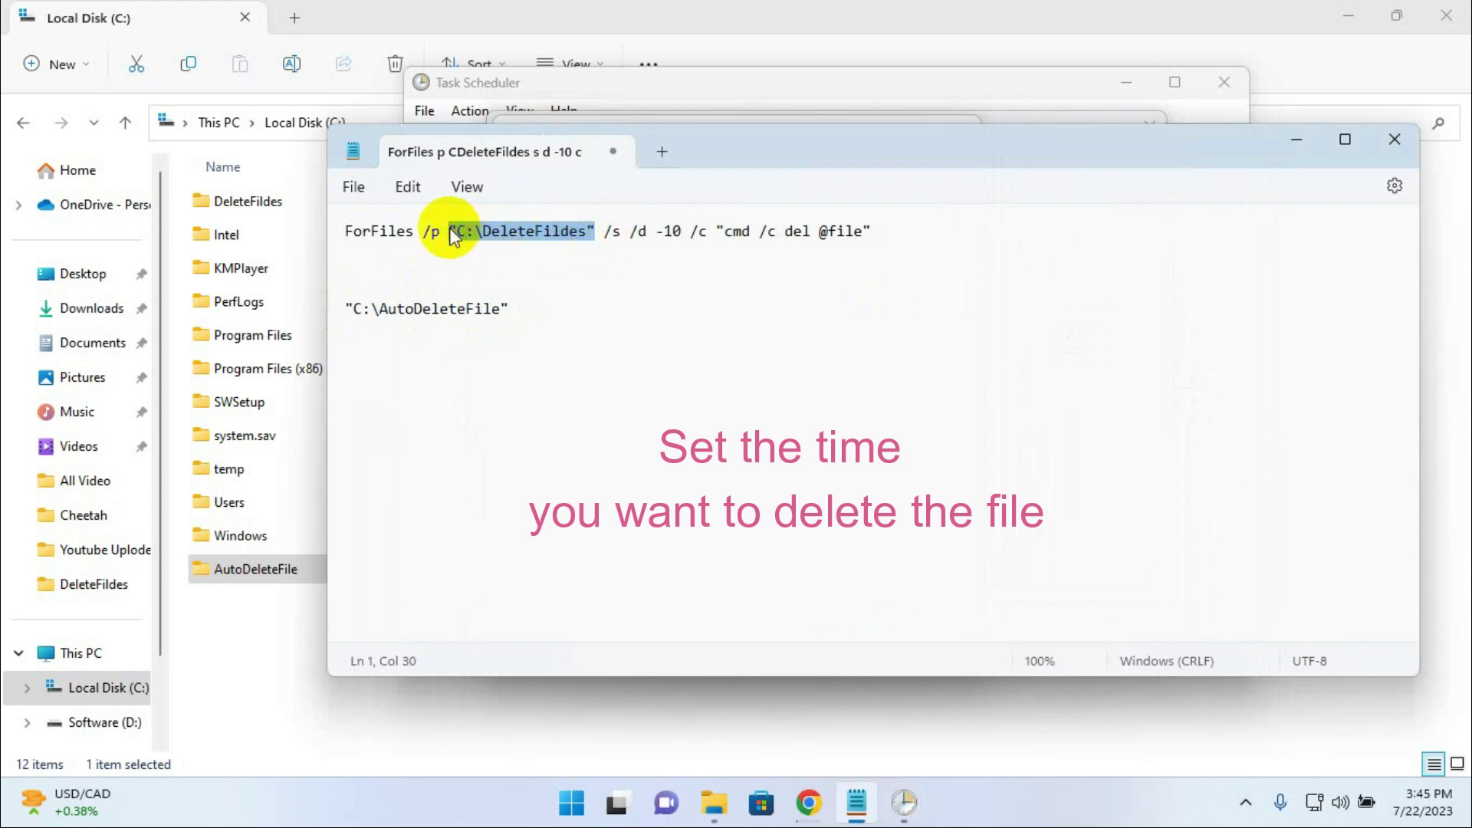
{"action": "key", "text": "ctrl+v"}
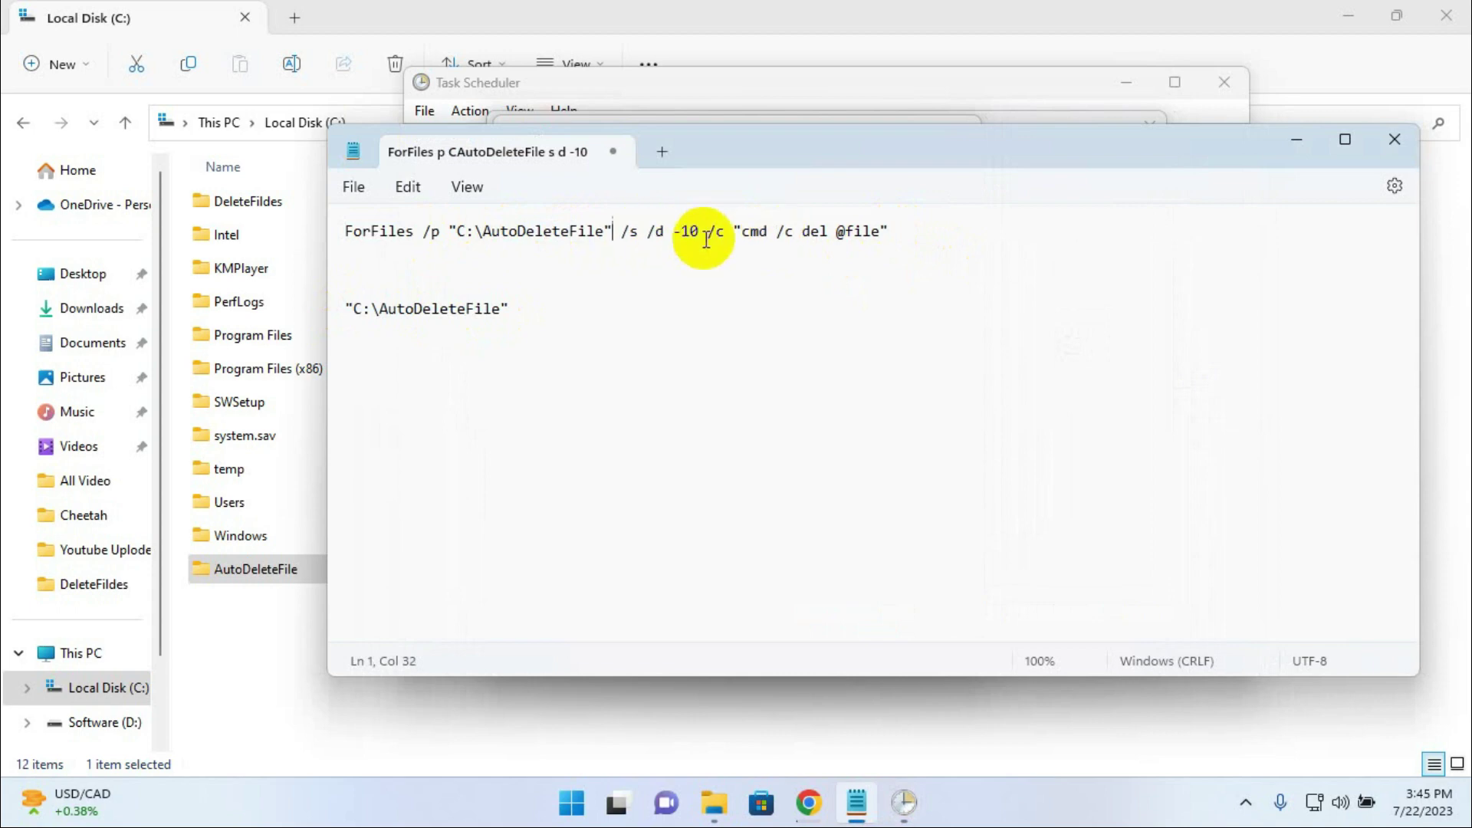
{"action": "key", "text": "BackSpace"}
{"action": "key", "text": "BackSpace"}
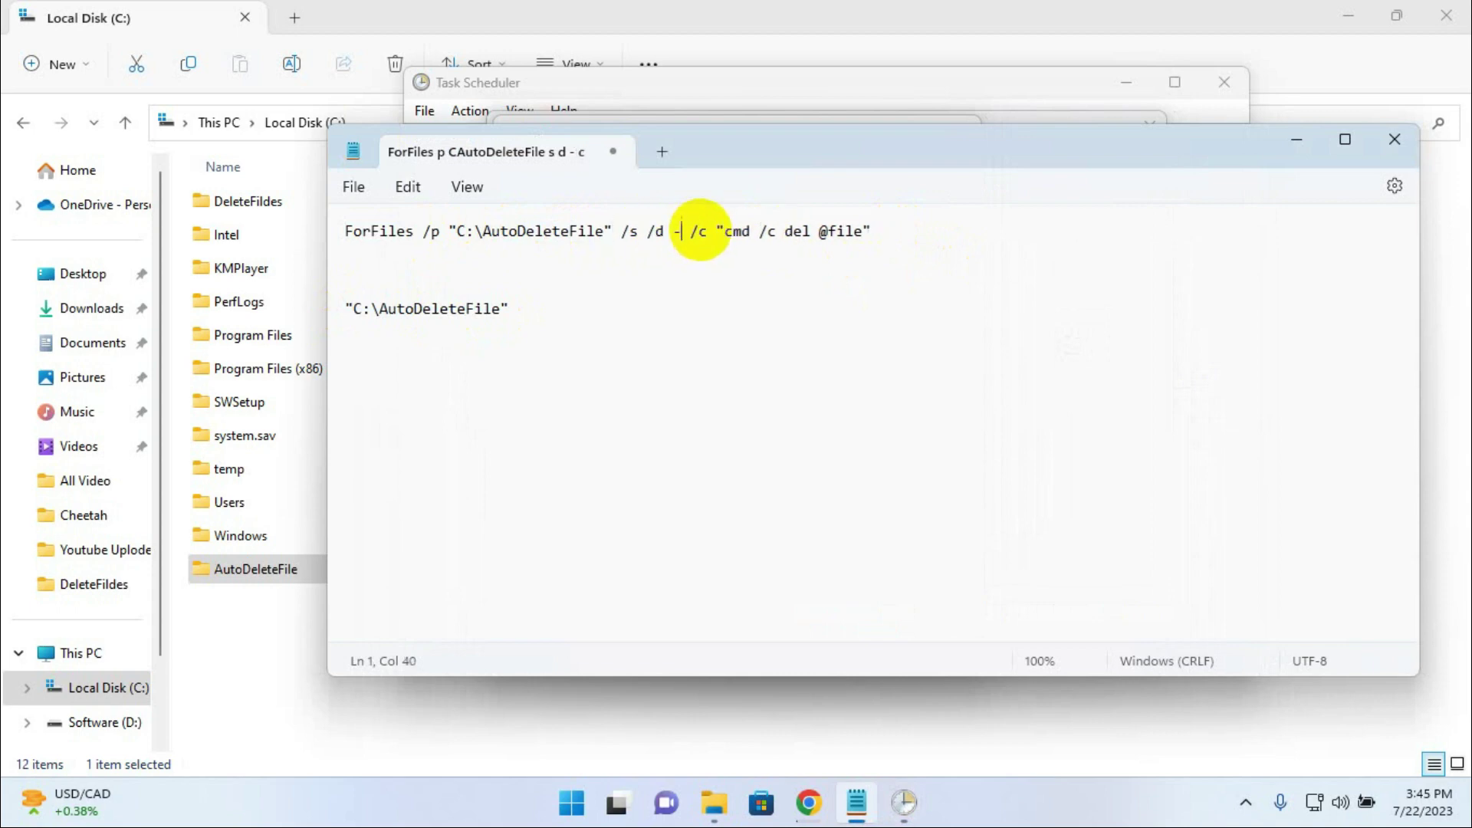
{"action": "type", "text": "0"}
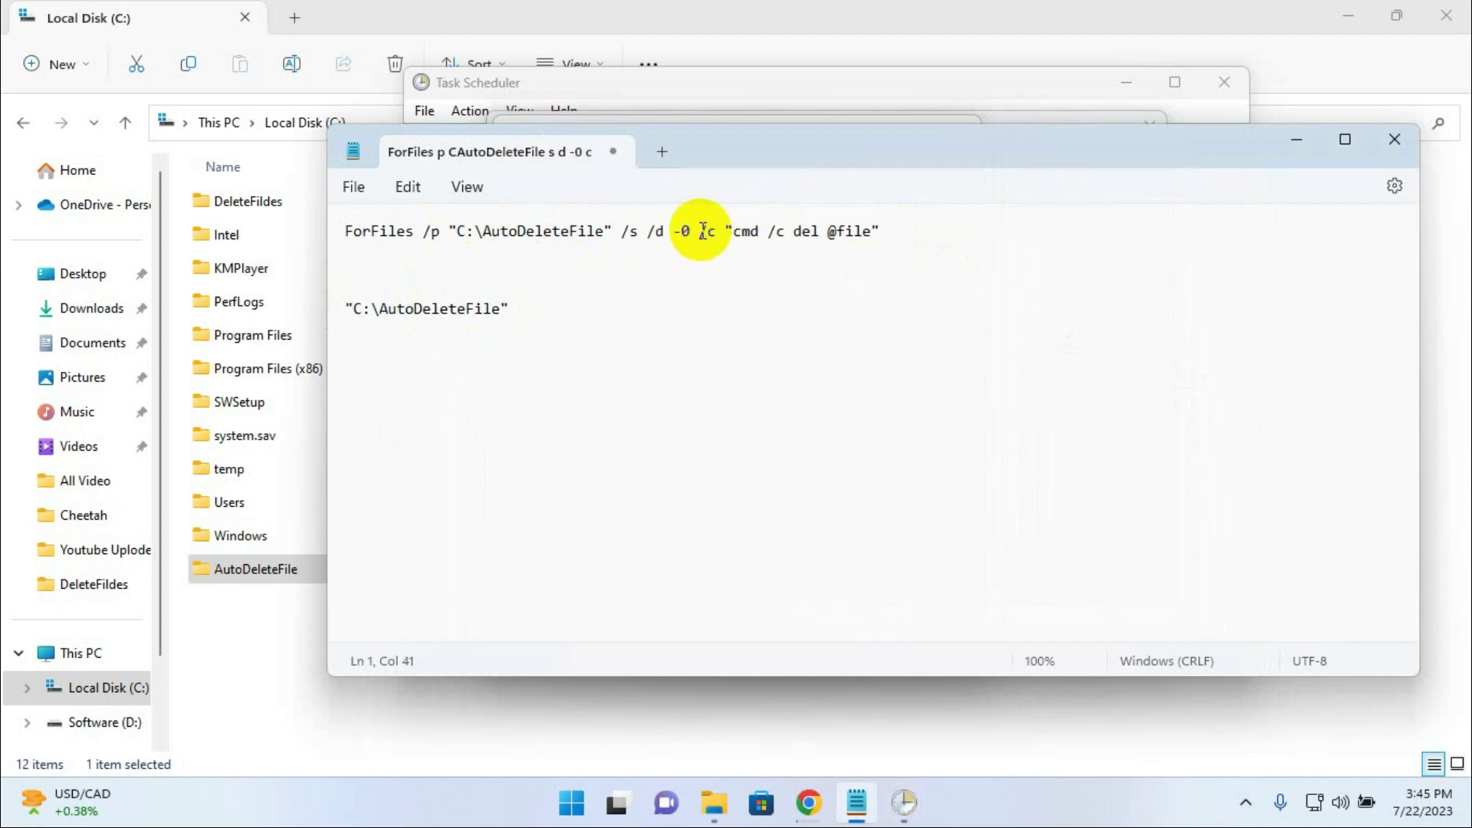
{"action": "left_click_drag", "start_coordinate": [881, 233], "coordinate": [429, 231]}
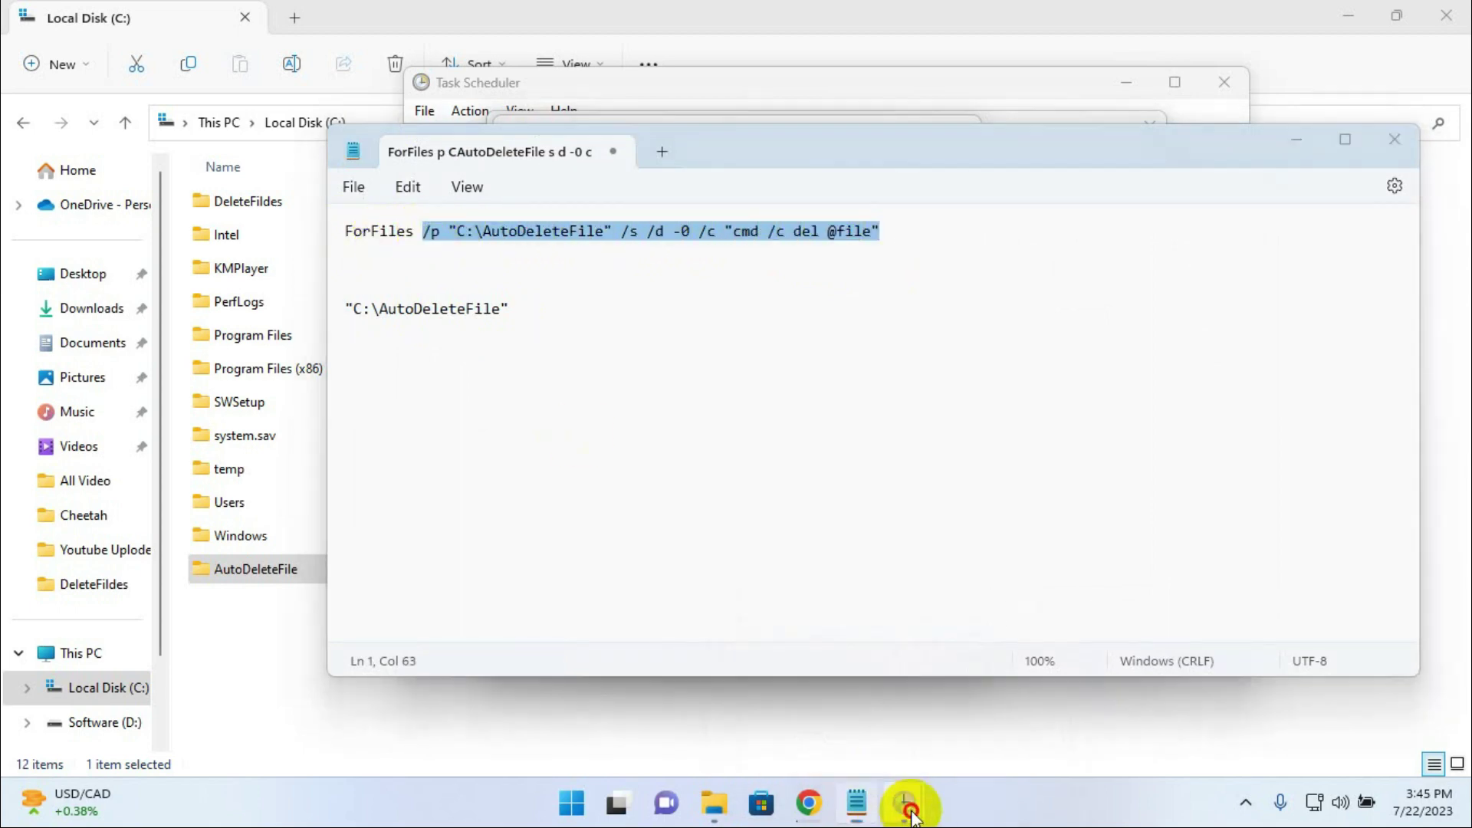
{"action": "mouse_move", "coordinate": [906, 802]}
{"action": "left_click", "coordinate": [982, 698]}
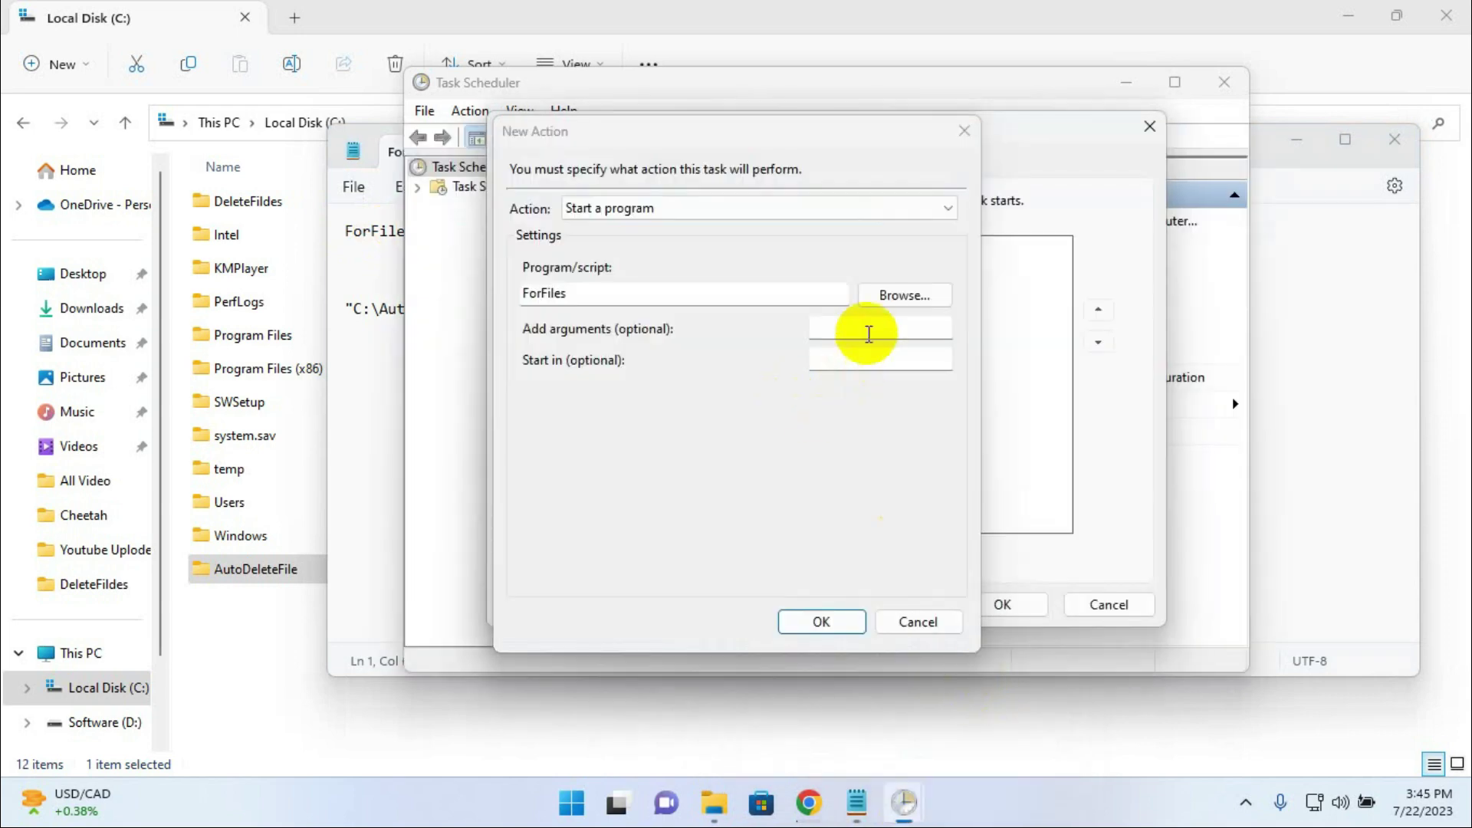
{"action": "left_click", "coordinate": [867, 330]}
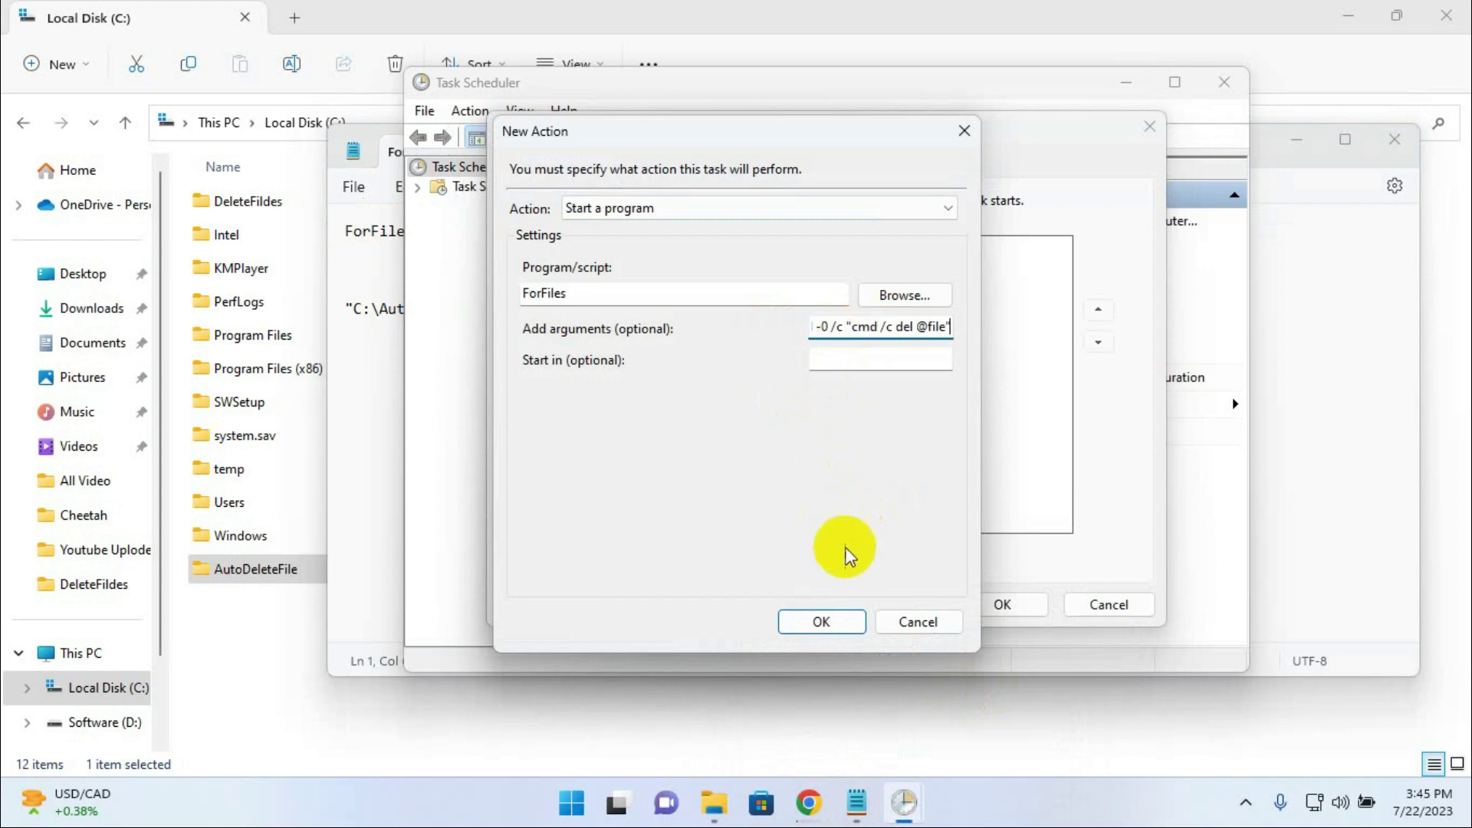
{"action": "left_click", "coordinate": [826, 620]}
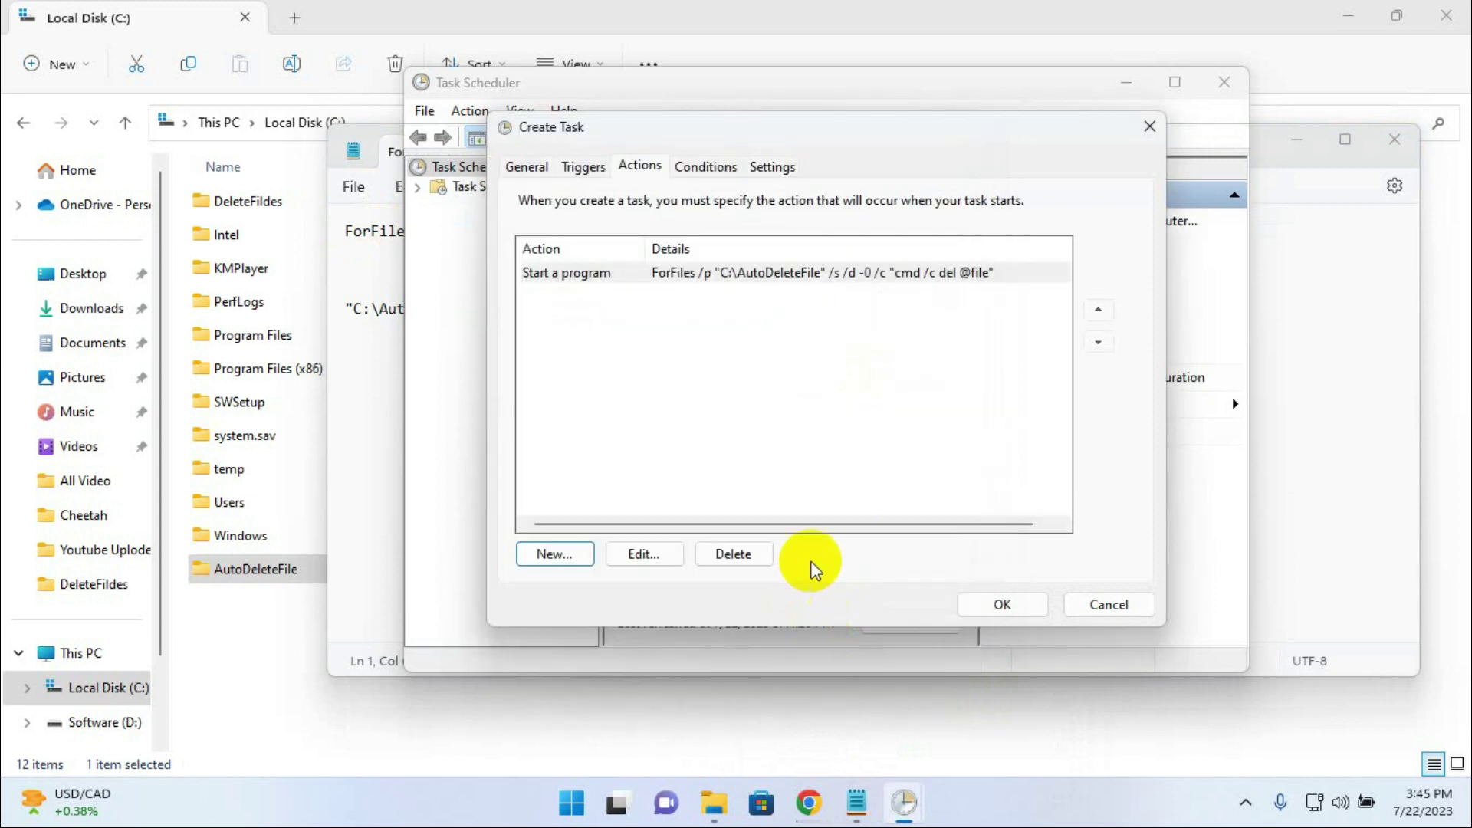
Set the daily trigger's start time to 3:47:43 PM and save the new task
{"action": "left_click", "coordinate": [587, 167]}
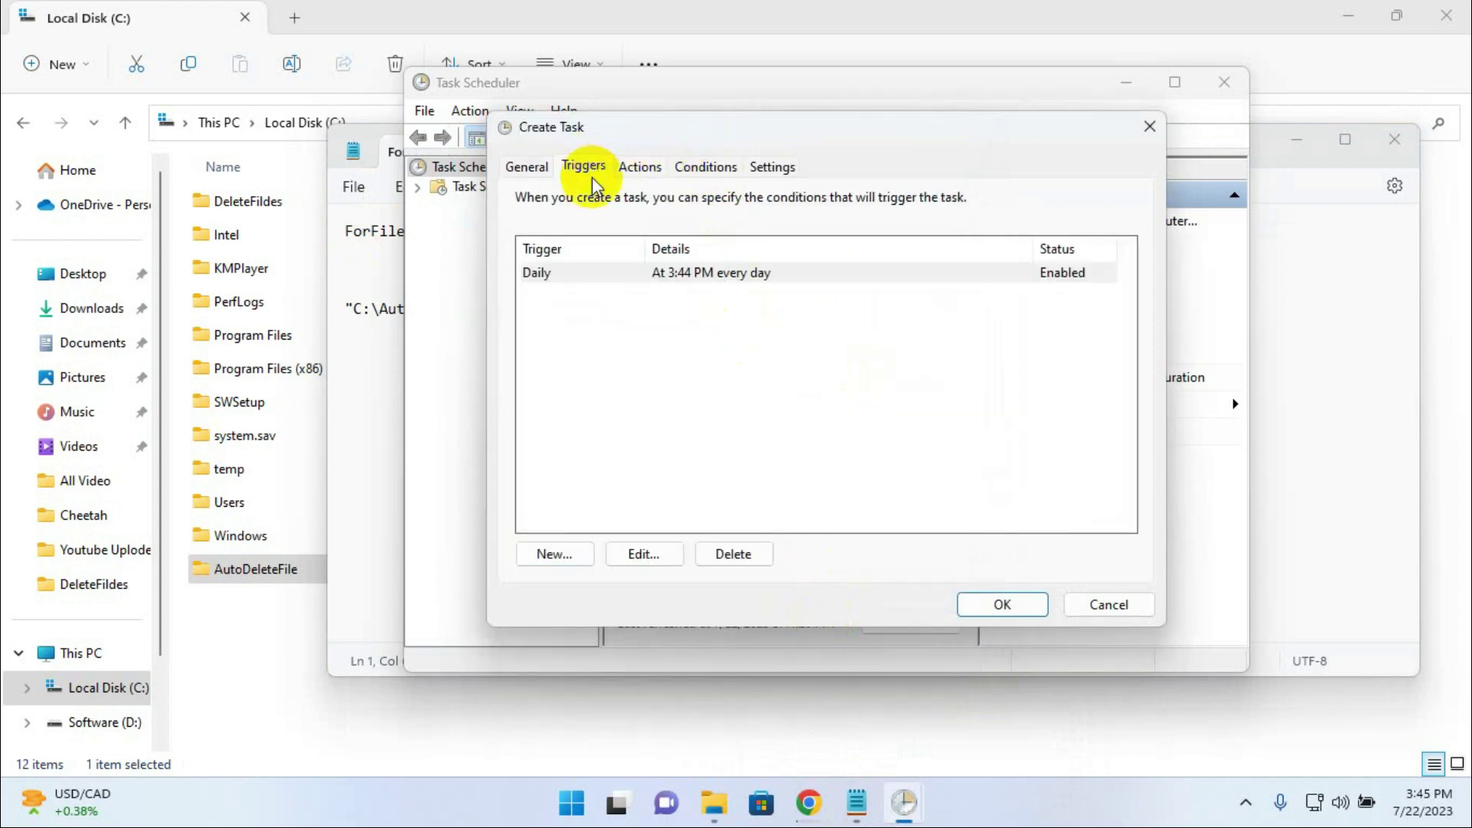
{"action": "left_click", "coordinate": [668, 272]}
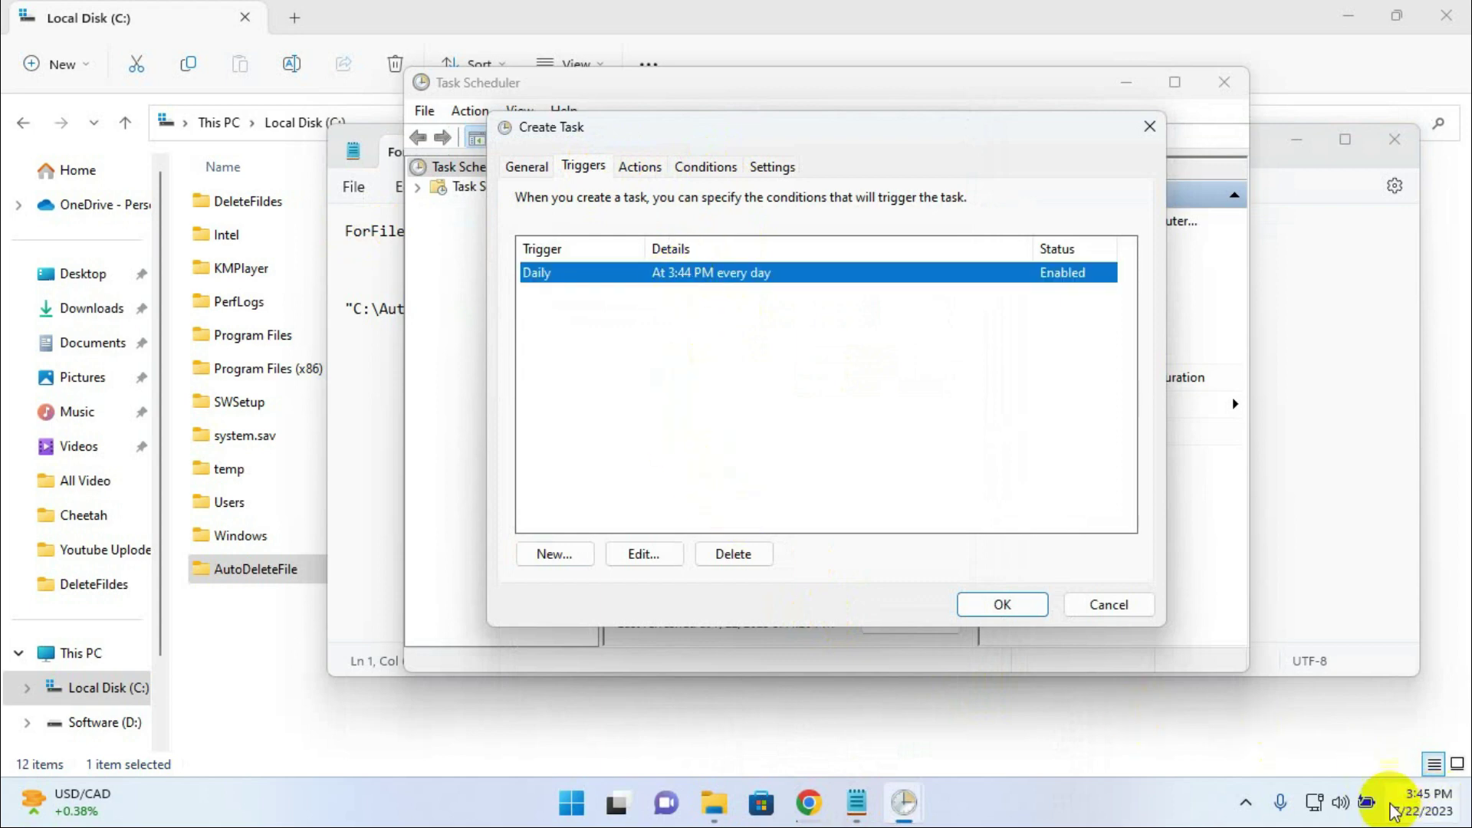
{"action": "left_click", "coordinate": [657, 558]}
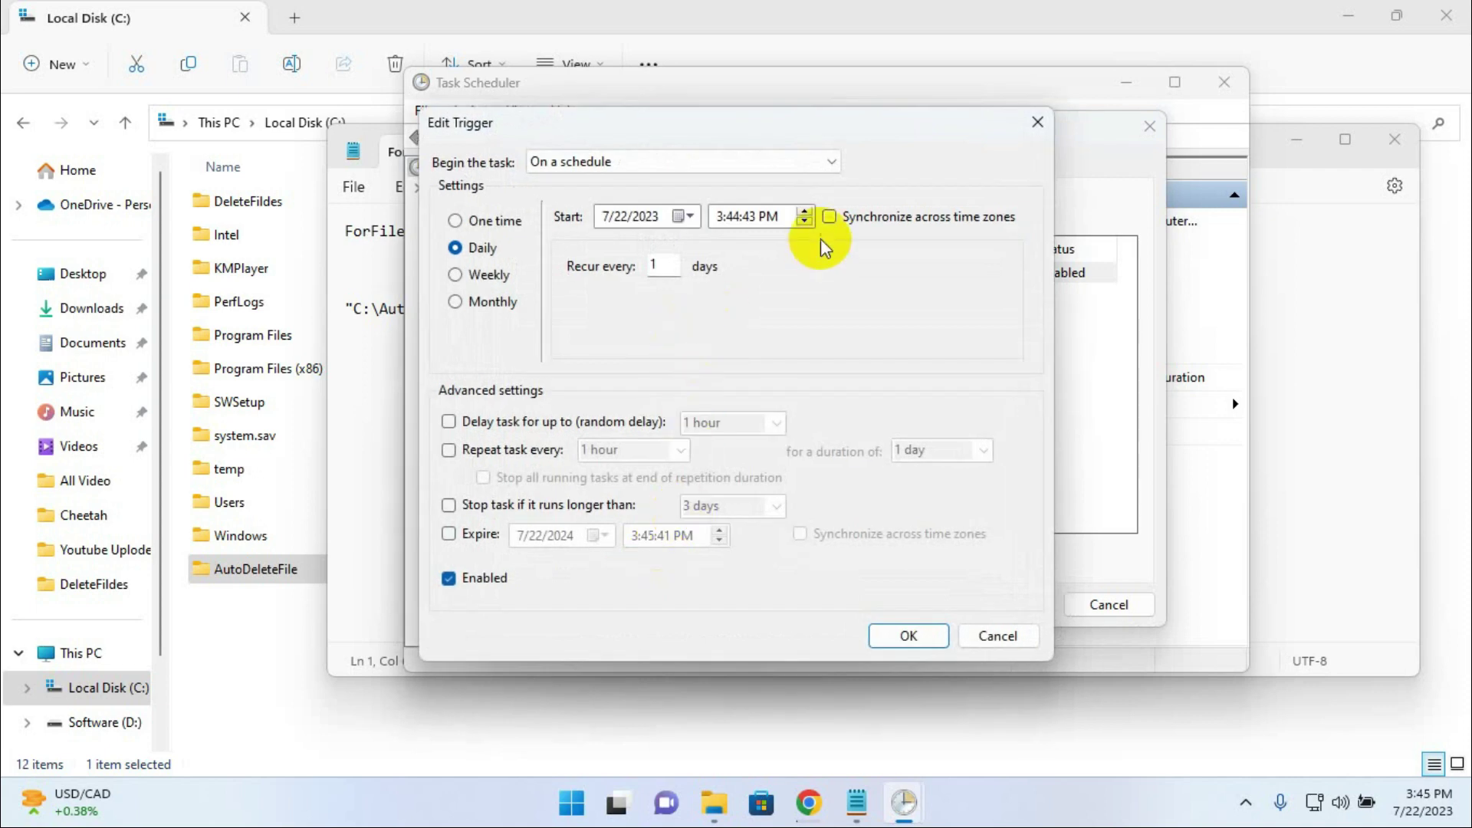
{"action": "left_click", "coordinate": [732, 217]}
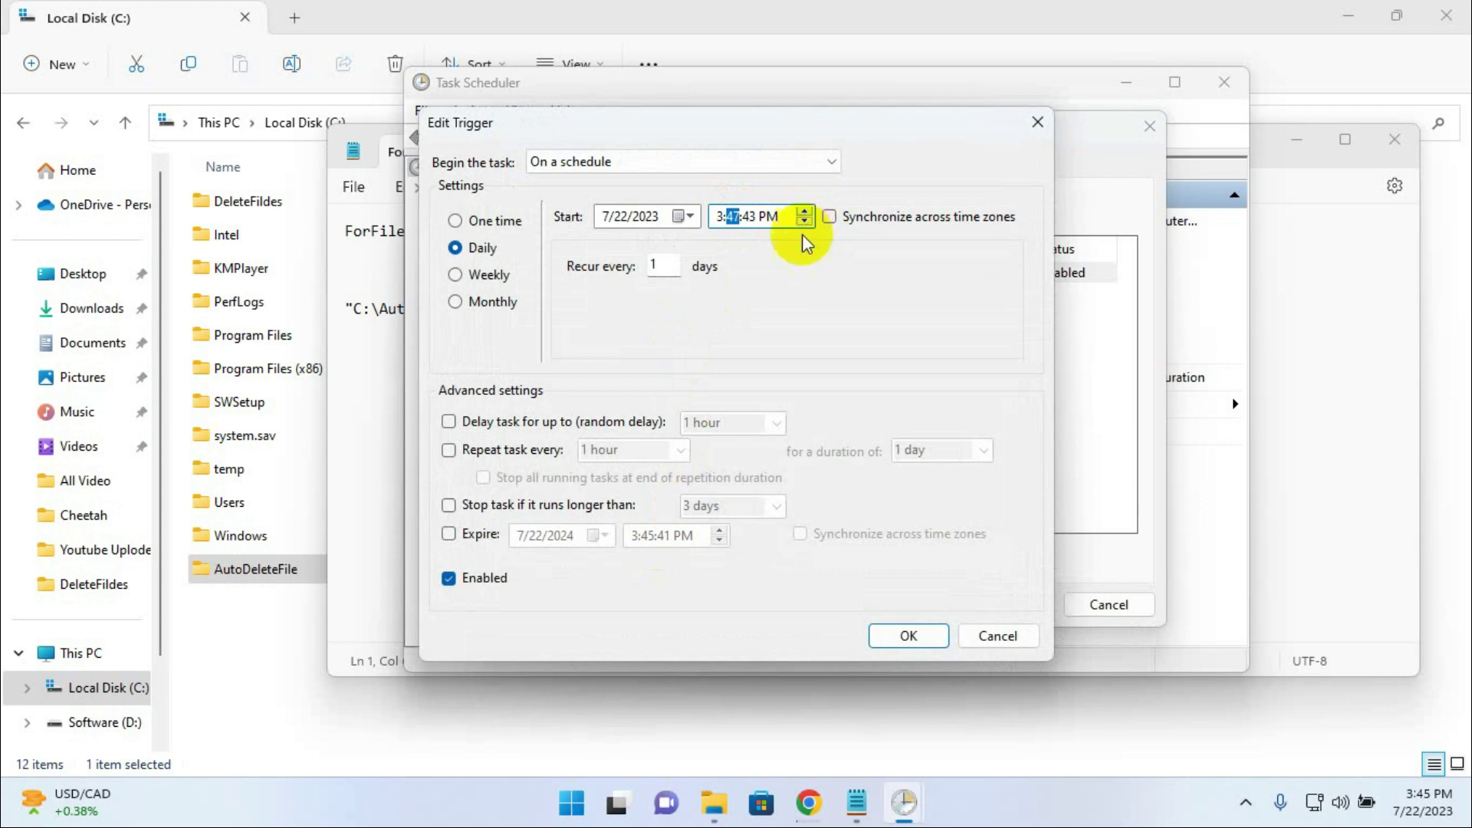
{"action": "left_click", "coordinate": [919, 645]}
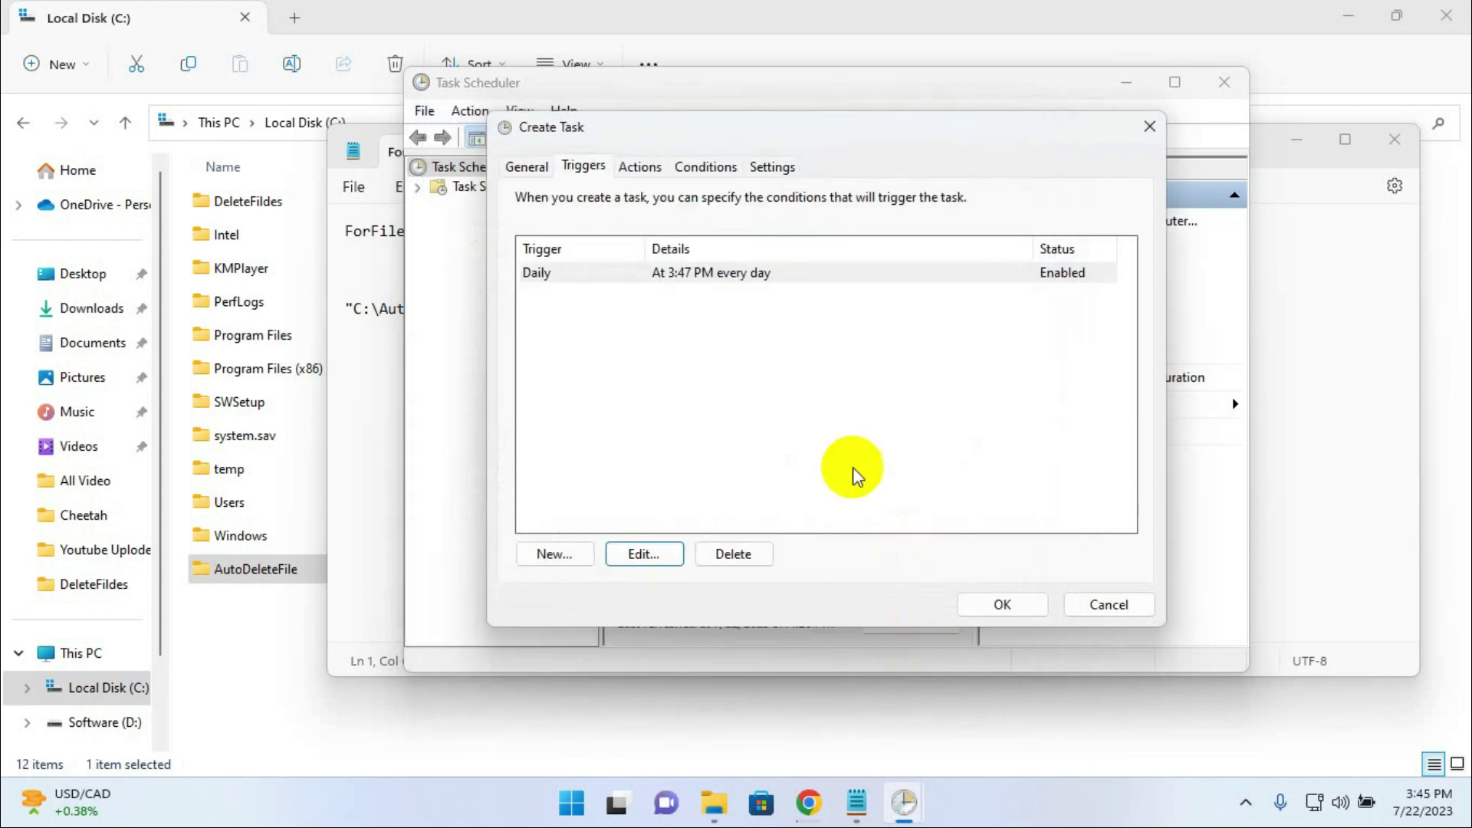
{"action": "left_click", "coordinate": [1003, 605]}
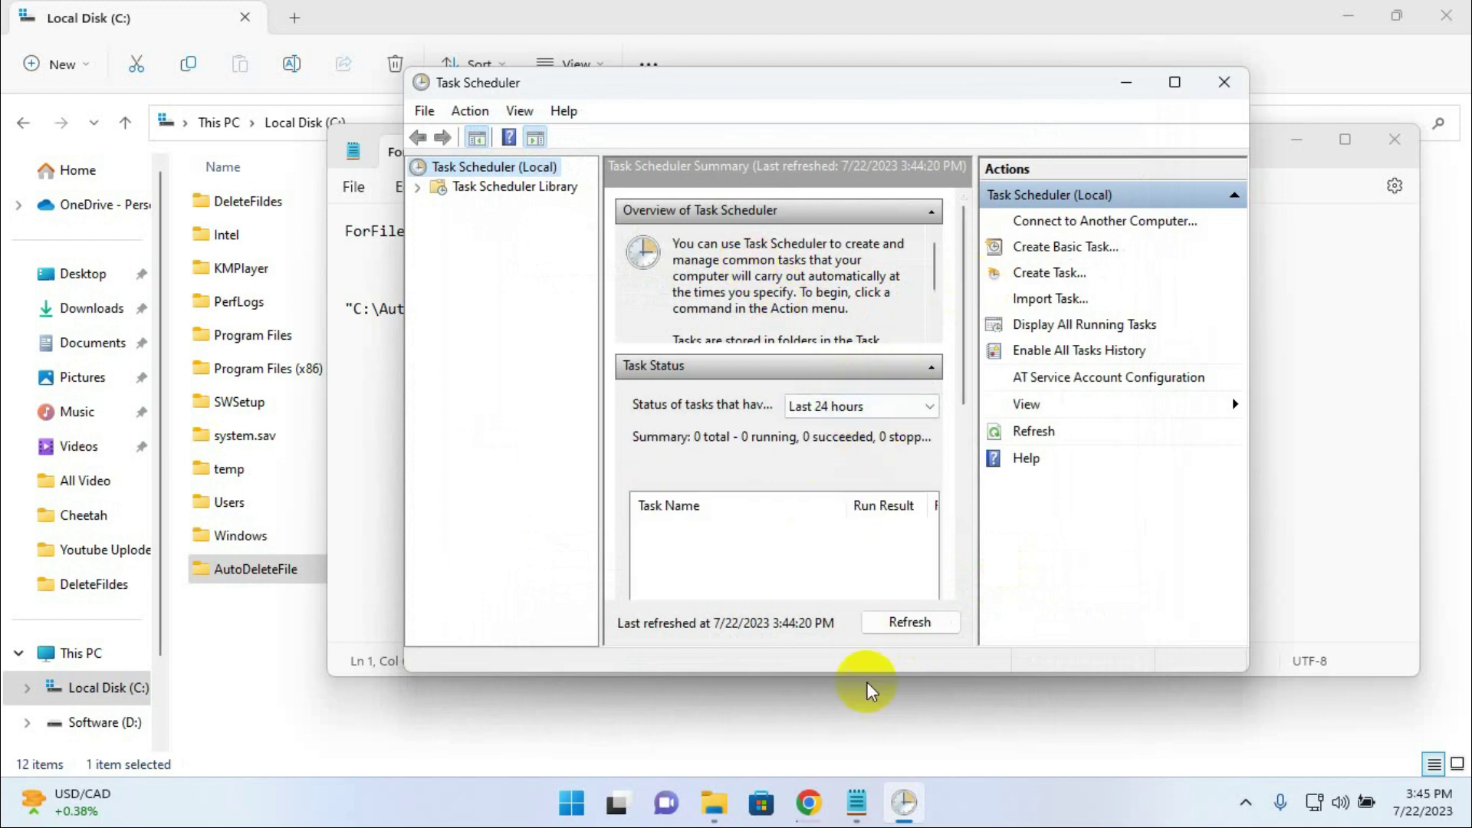
Review the triggers, actions, conditions and settings of the AutoDeleteFile task in the Task Scheduler Library
{"action": "left_click", "coordinate": [904, 803]}
{"action": "left_click", "coordinate": [906, 813]}
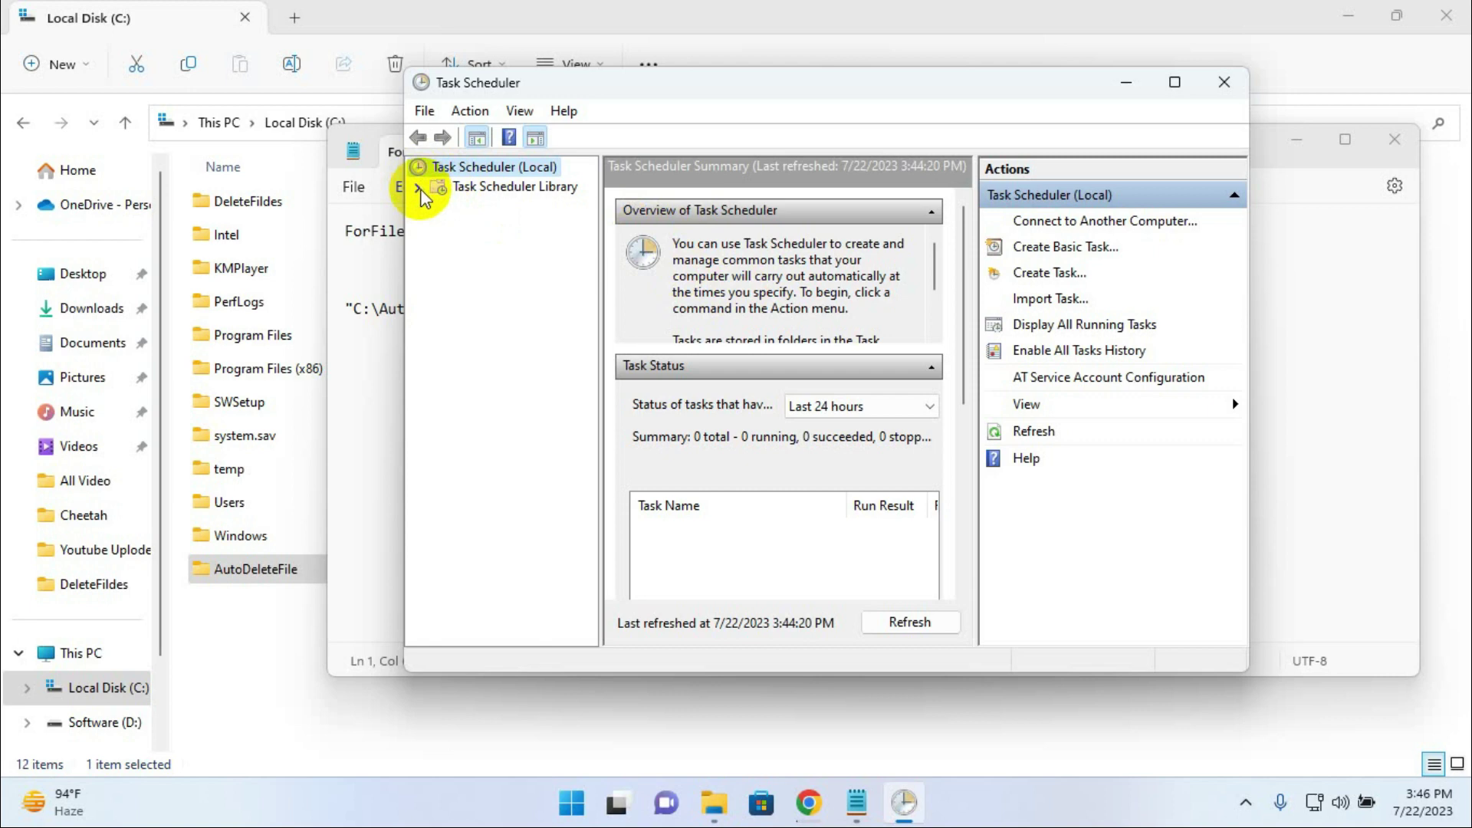
{"action": "left_click", "coordinate": [483, 191]}
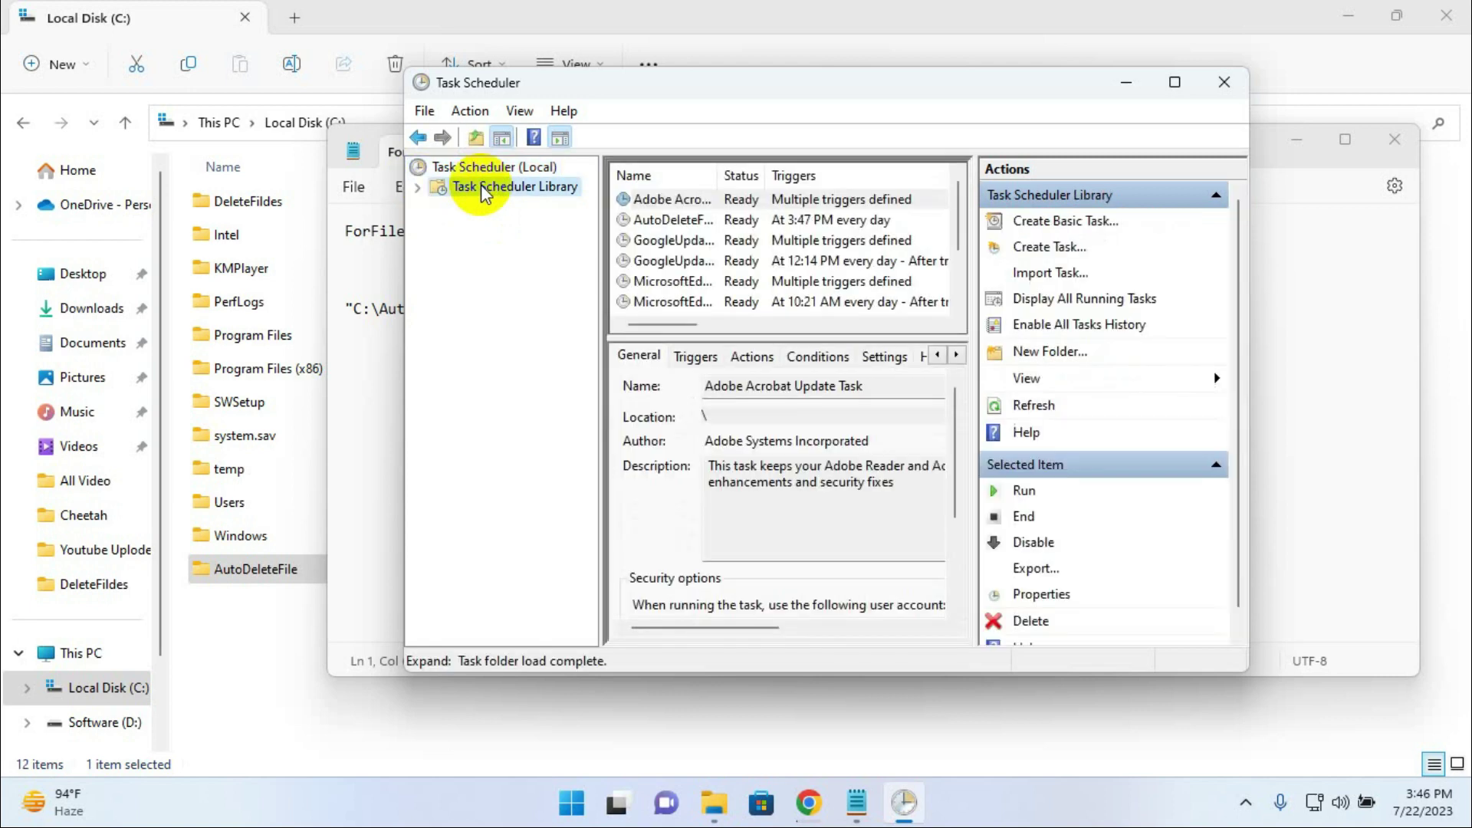
{"action": "left_click", "coordinate": [690, 222]}
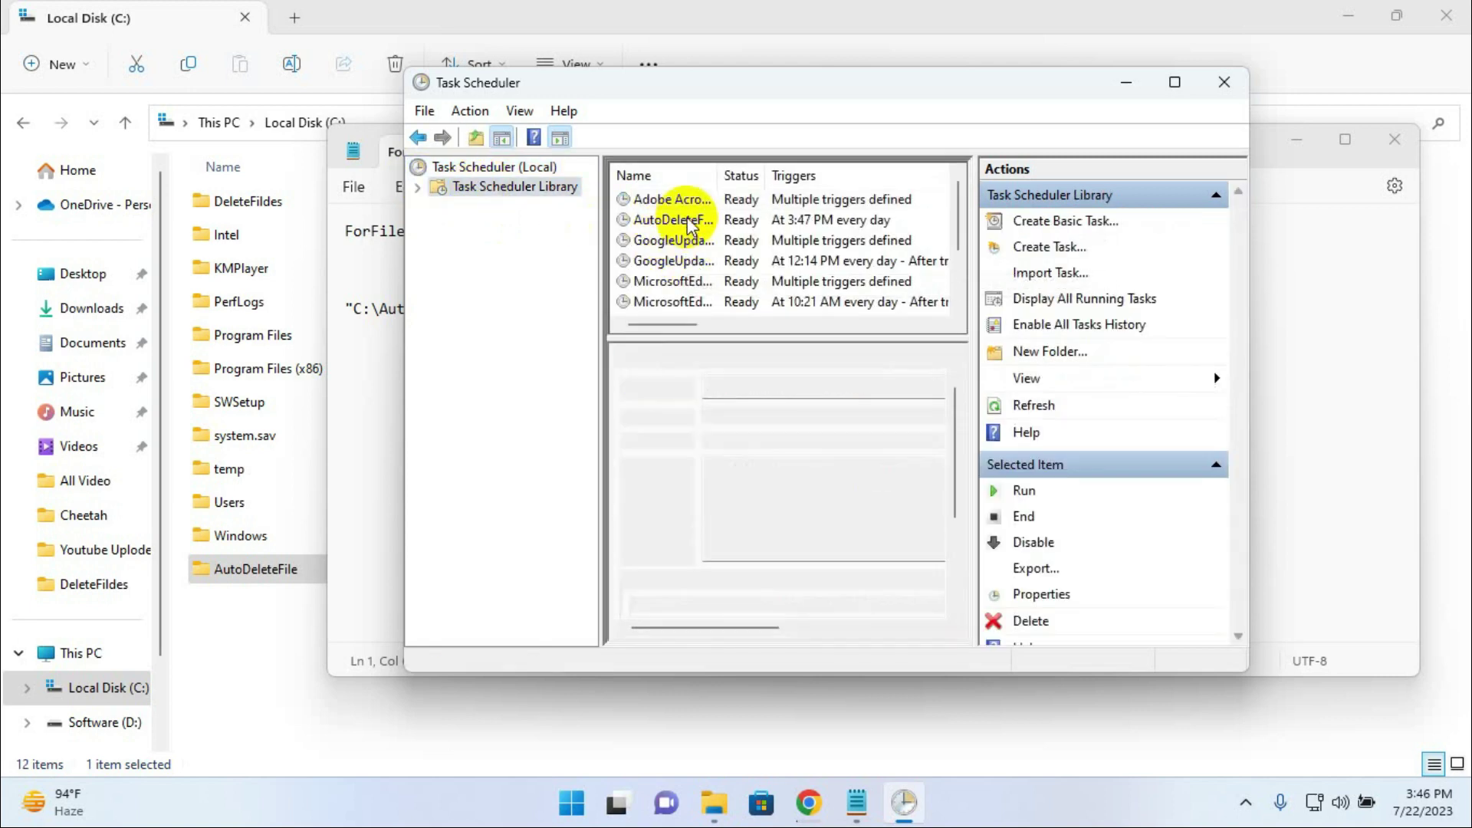
{"action": "double_click", "coordinate": [686, 222]}
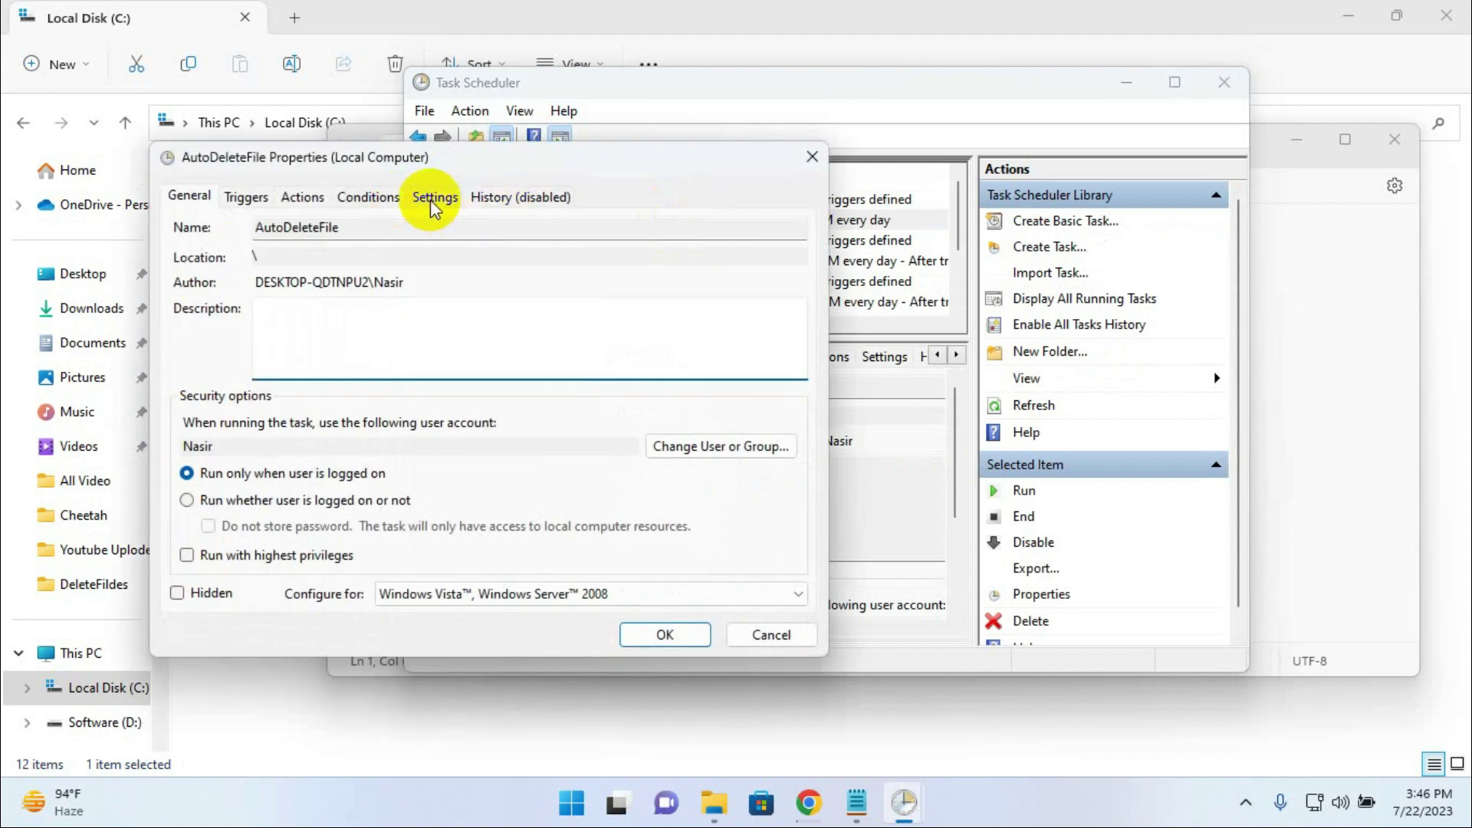
{"action": "left_click", "coordinate": [247, 199]}
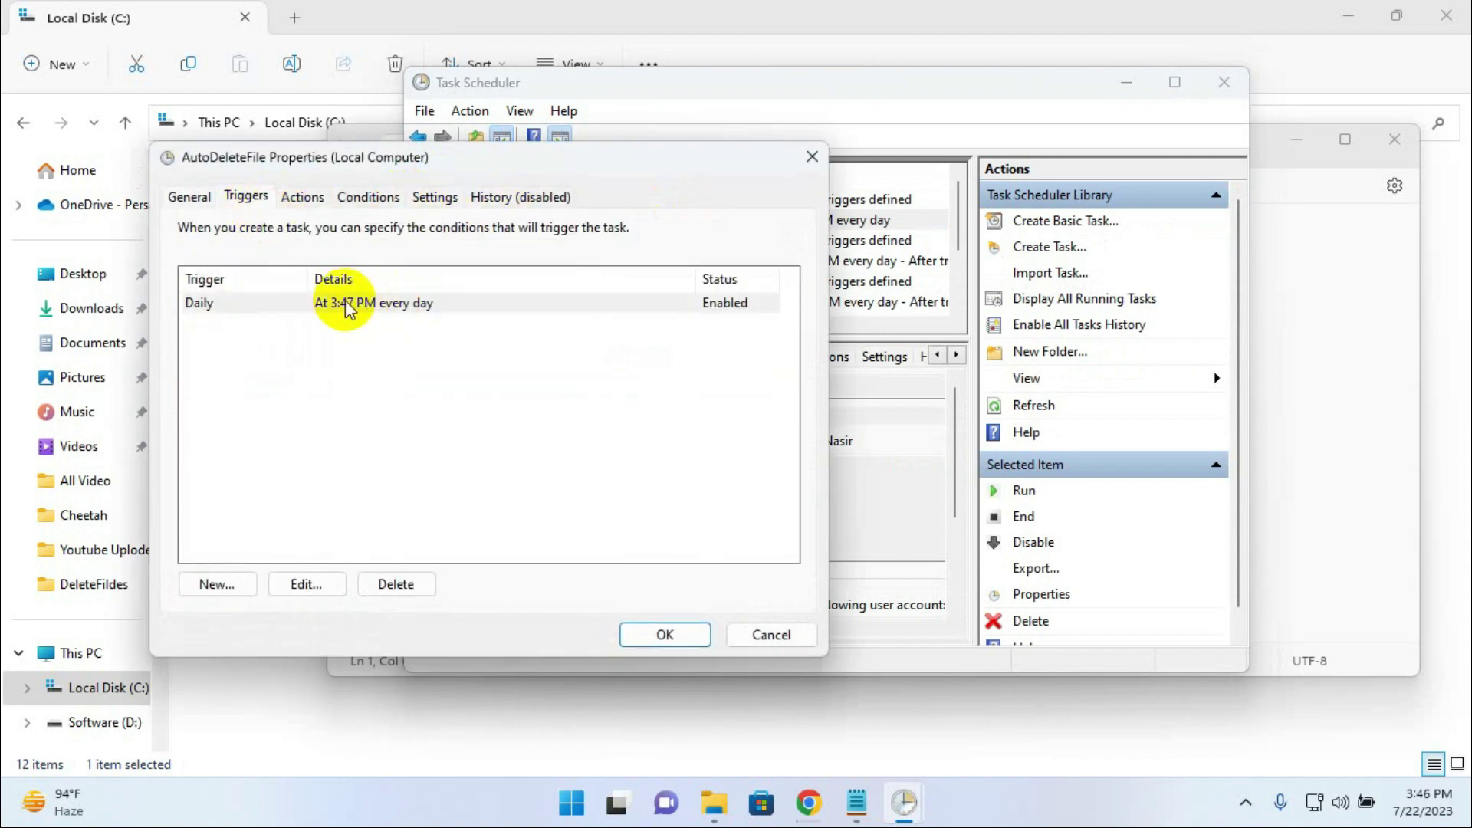
{"action": "left_click", "coordinate": [303, 197]}
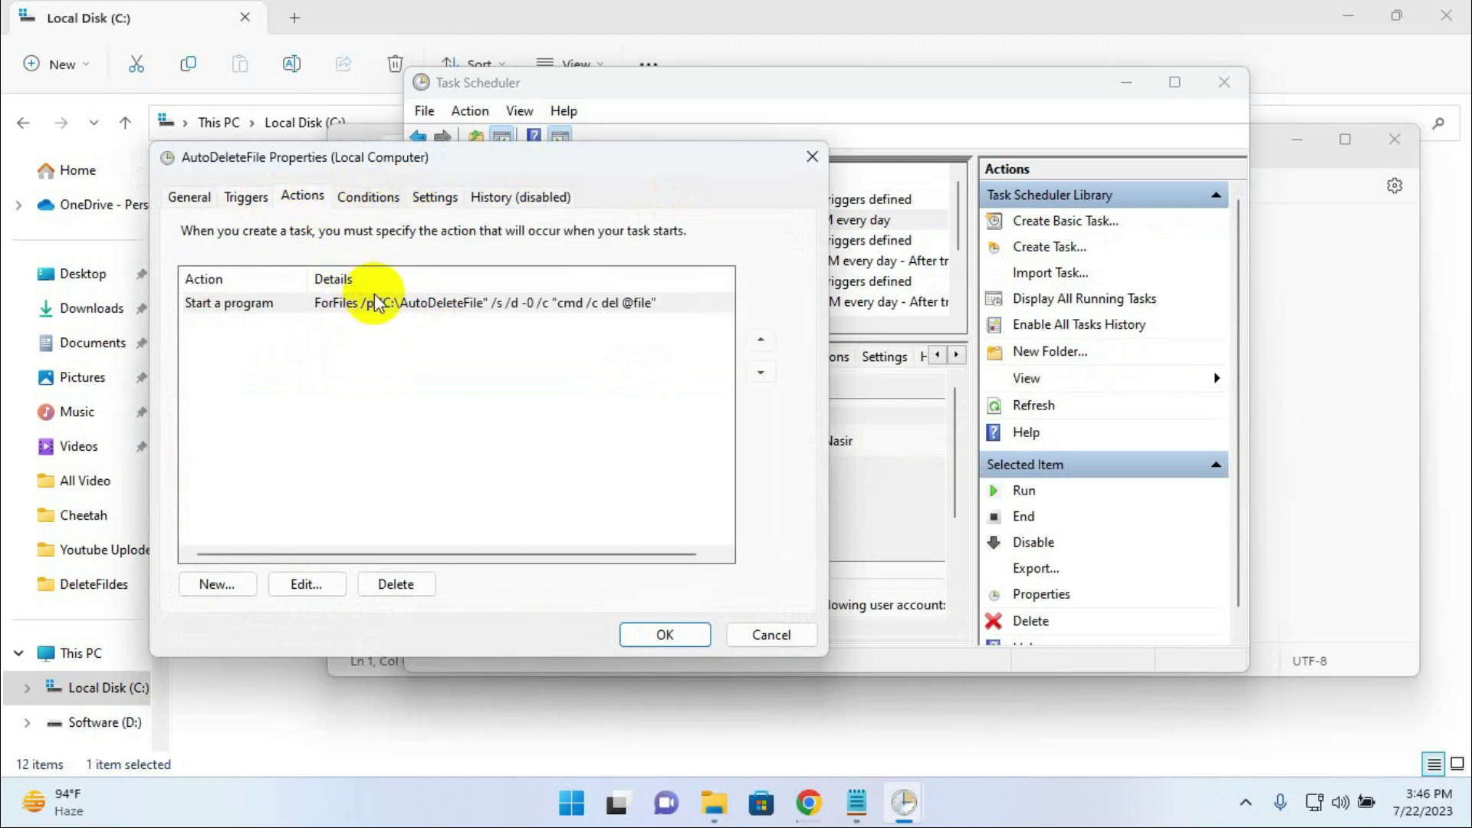
{"action": "left_click", "coordinate": [373, 198]}
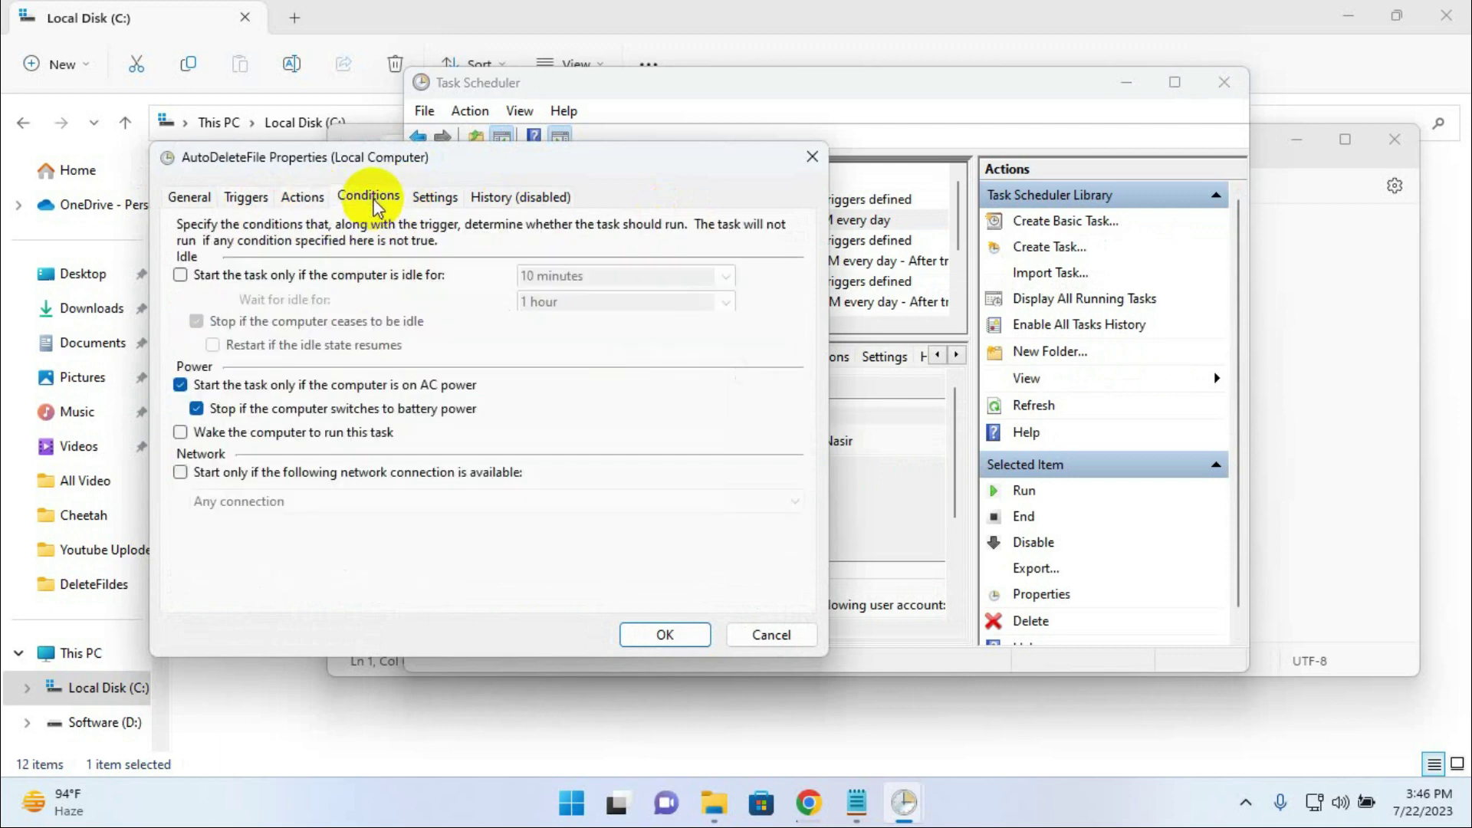
{"action": "left_click", "coordinate": [435, 198]}
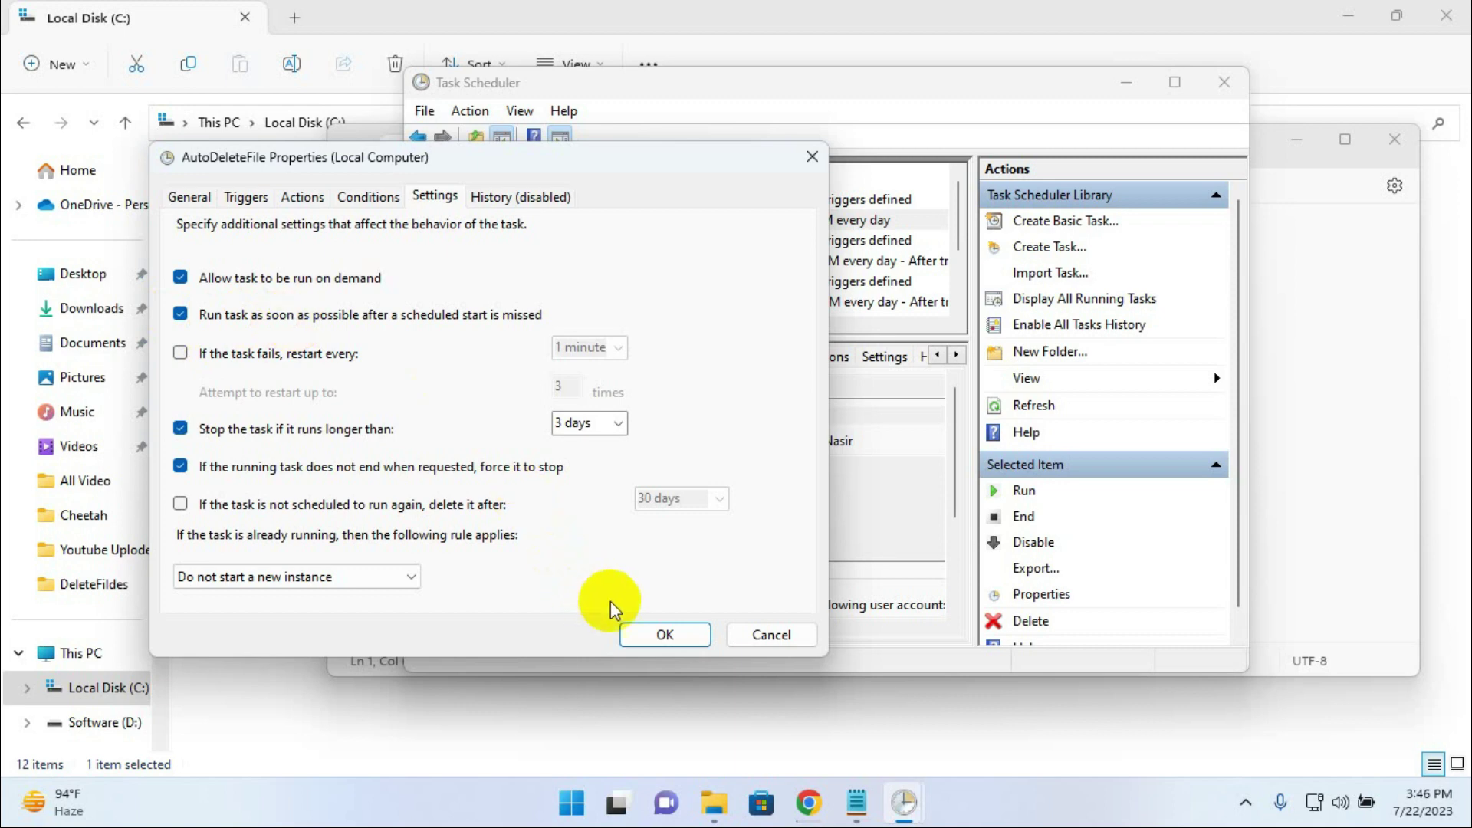
{"action": "left_click", "coordinate": [666, 636]}
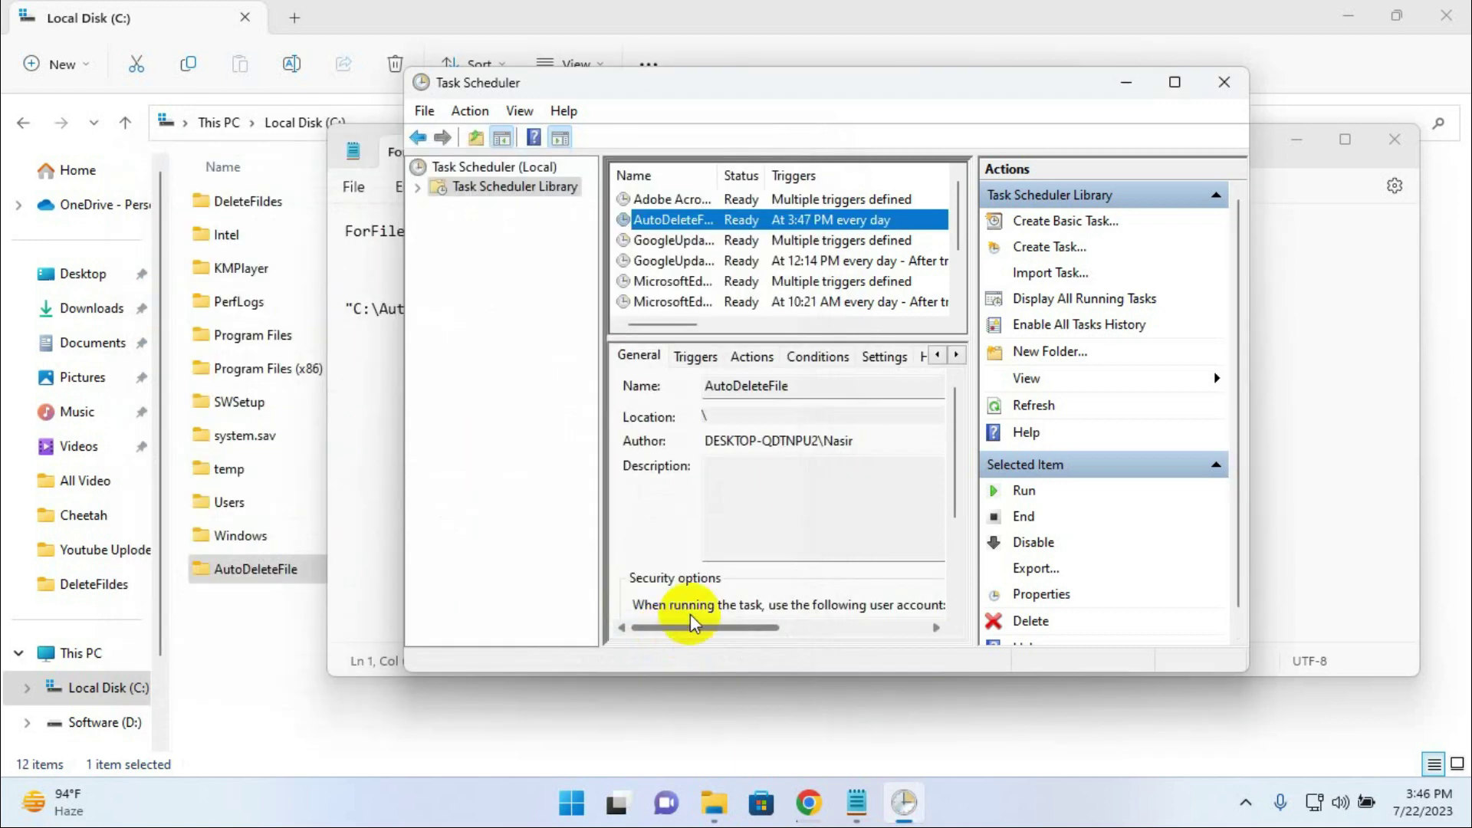
Run the AutoDeleteFile task on demand and close Task Scheduler
{"action": "right_click", "coordinate": [722, 223]}
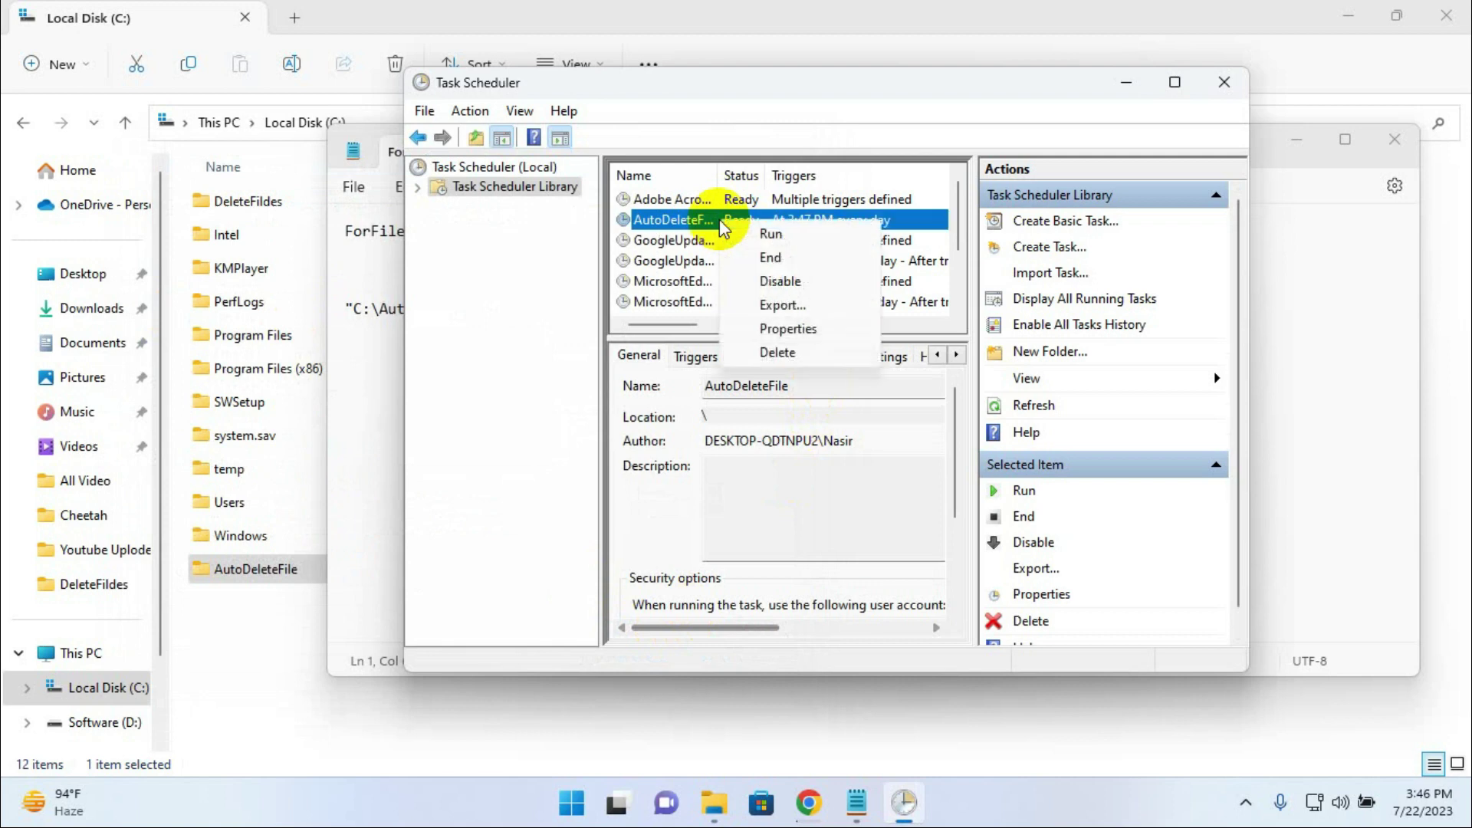
{"action": "left_click", "coordinate": [770, 234]}
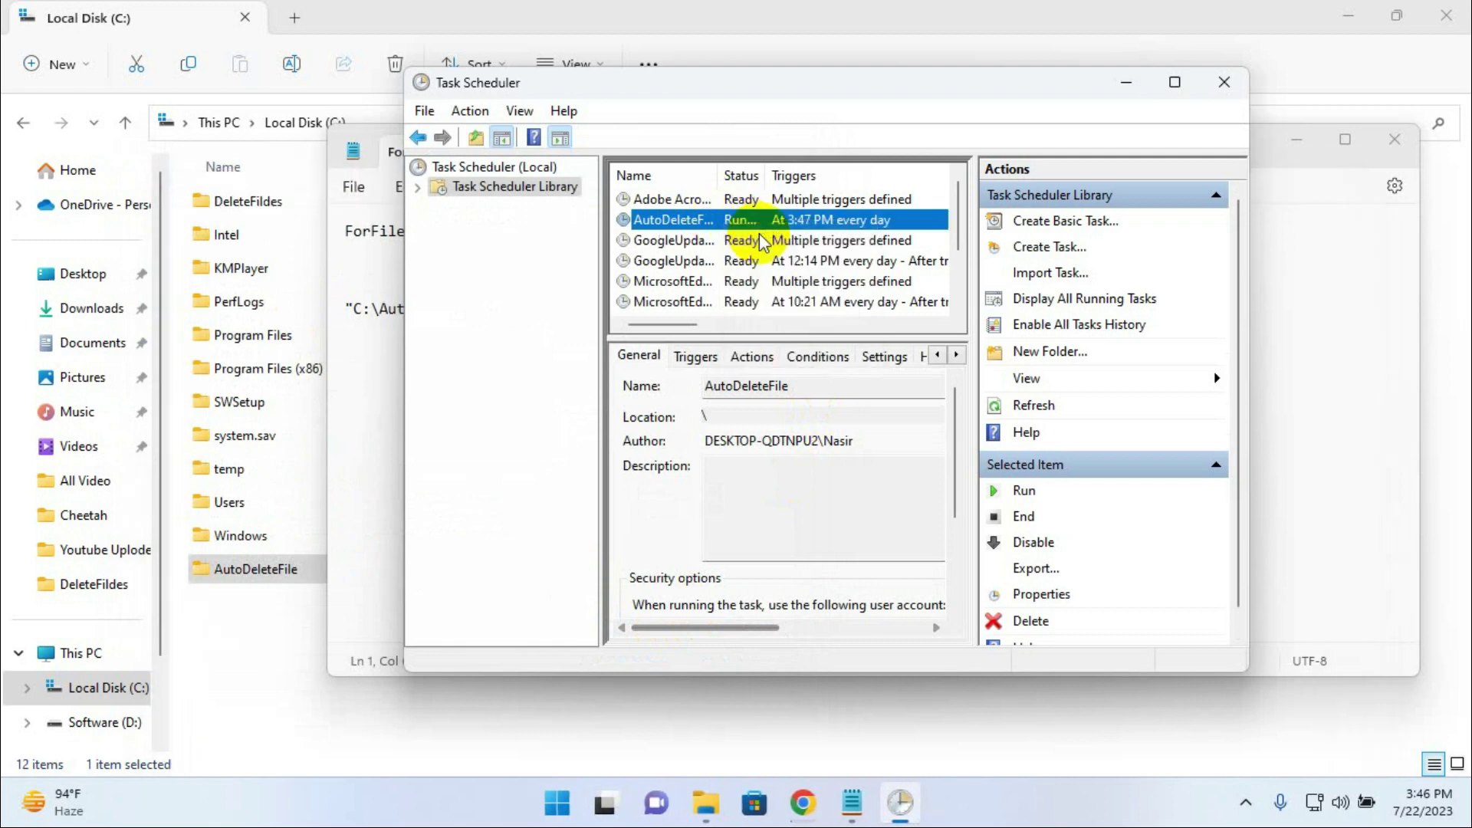
{"action": "left_click", "coordinate": [1224, 82]}
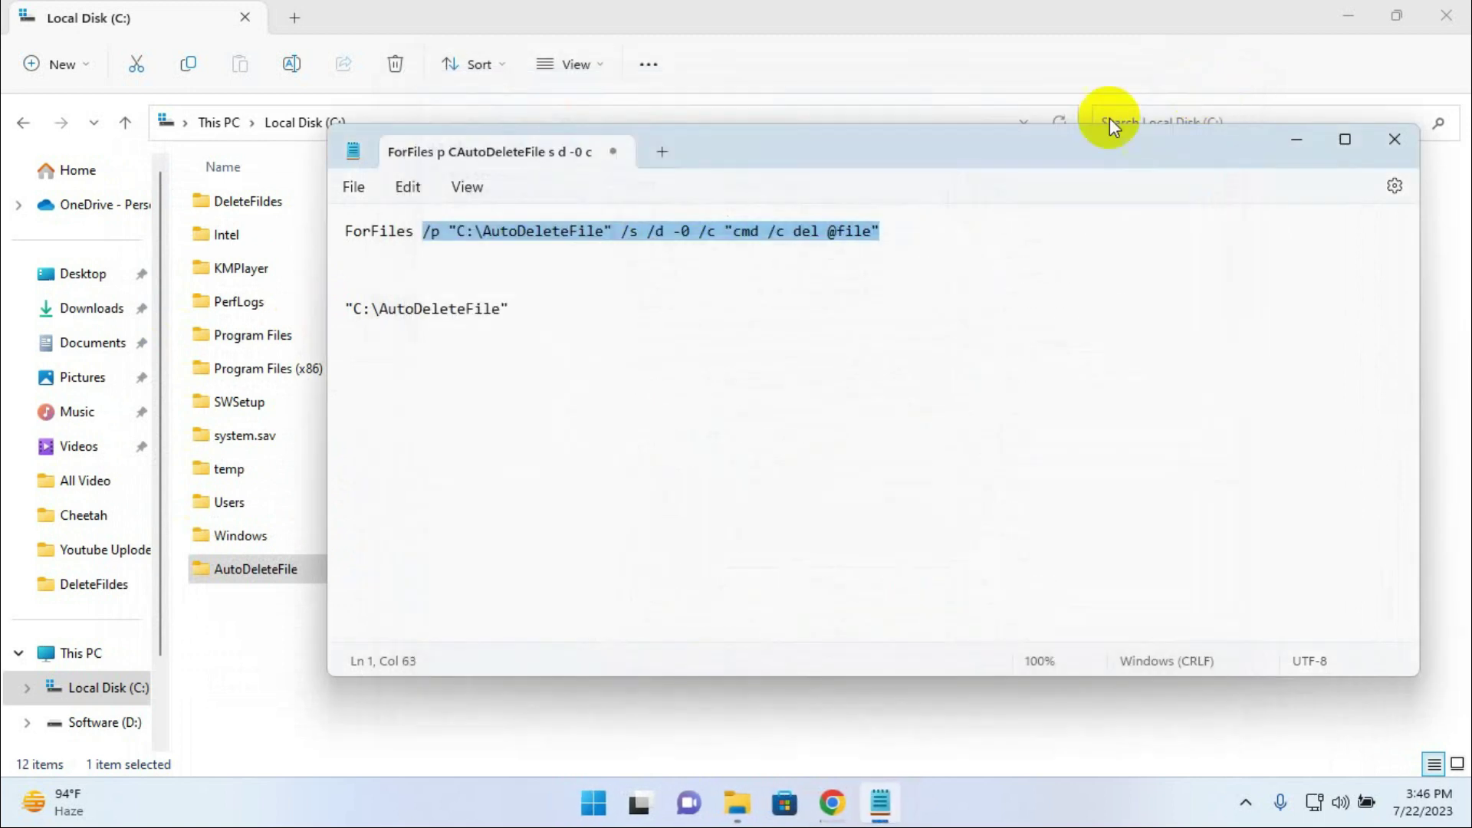
Create three new text documents with default names in the C:\AutoDeleteFile folder and close File Explorer
{"action": "left_click", "coordinate": [1318, 142]}
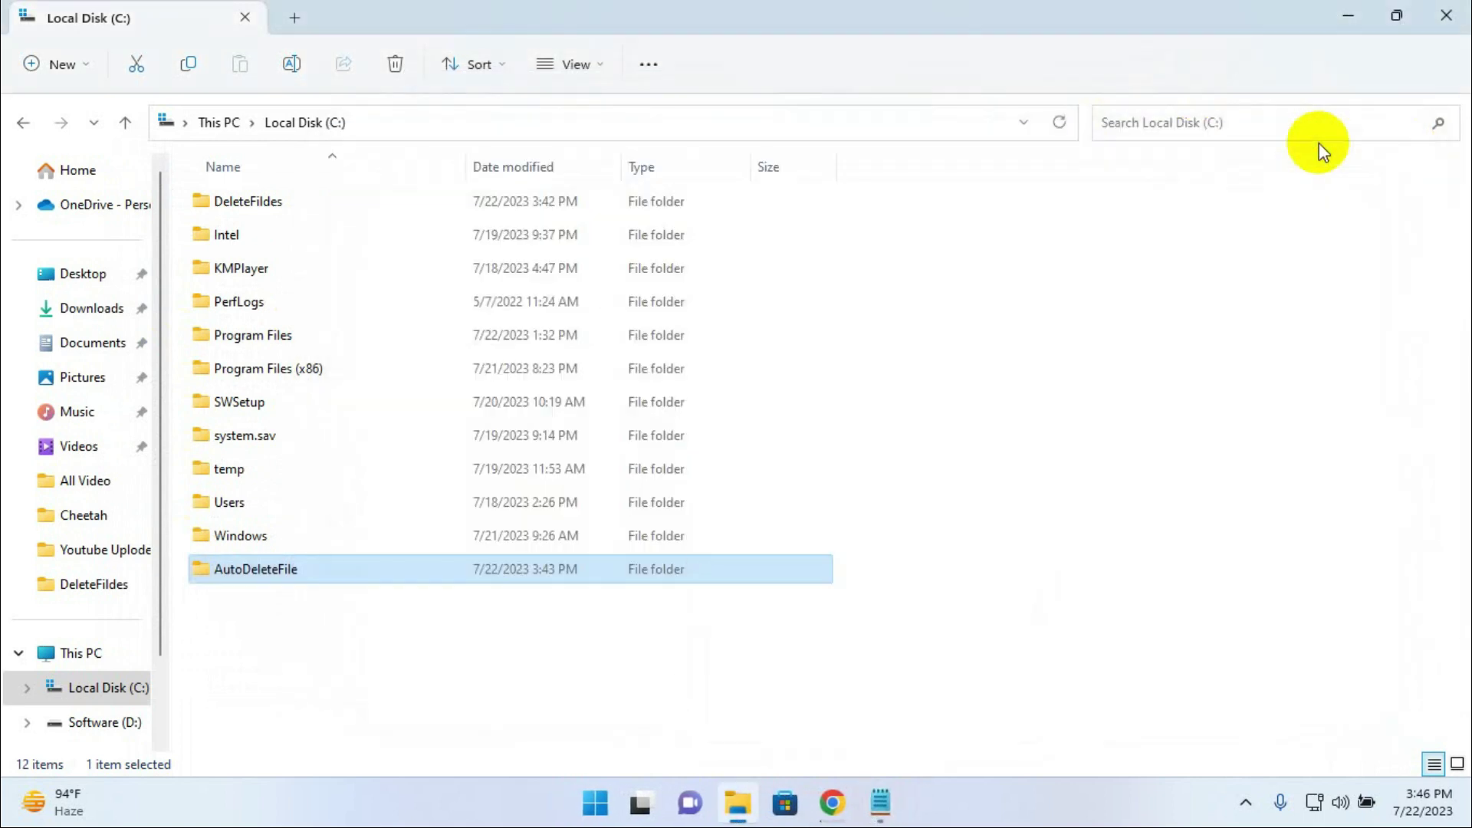
{"action": "double_click", "coordinate": [287, 574]}
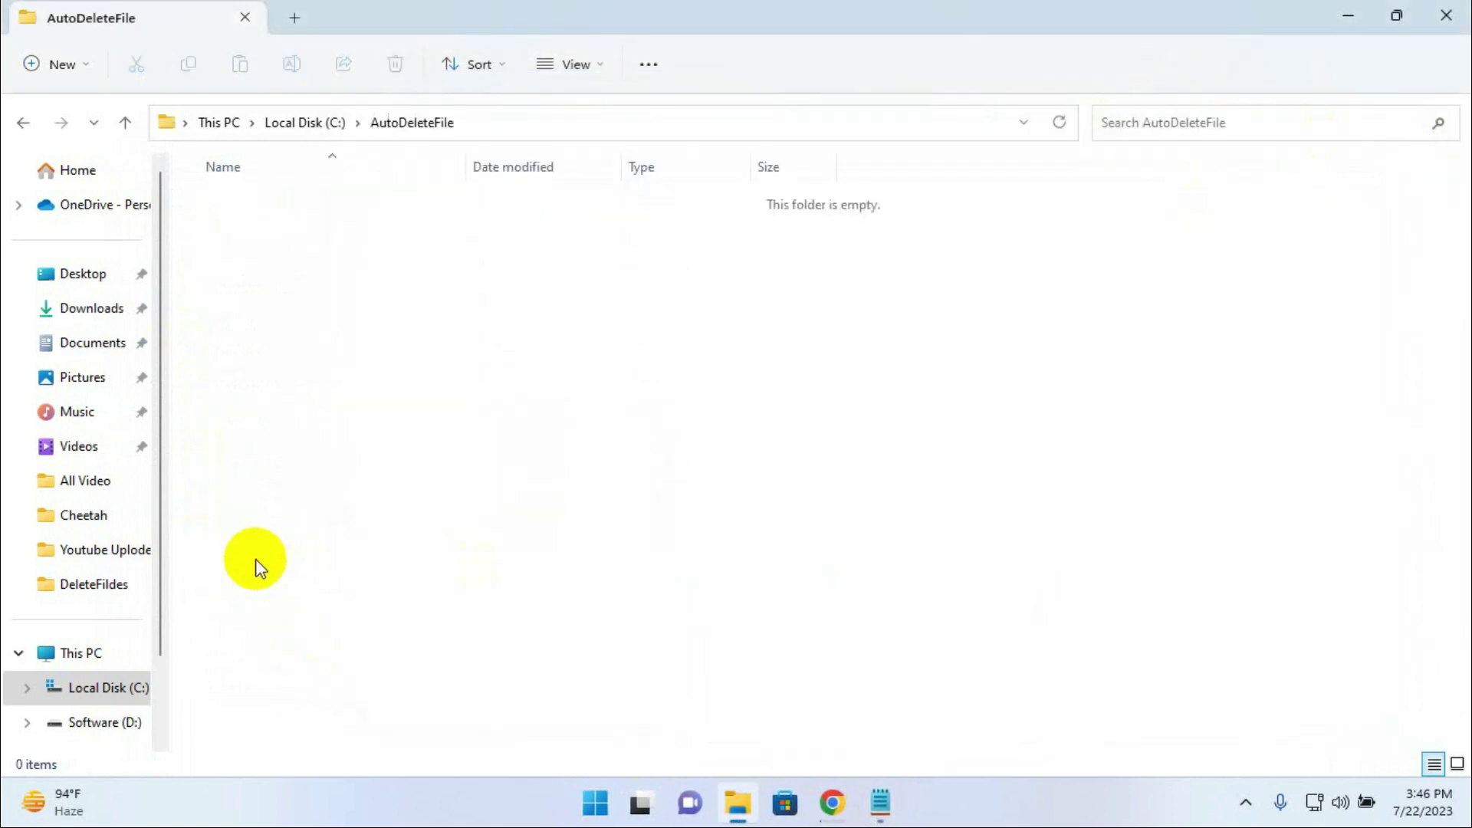
{"action": "left_click", "coordinate": [64, 70]}
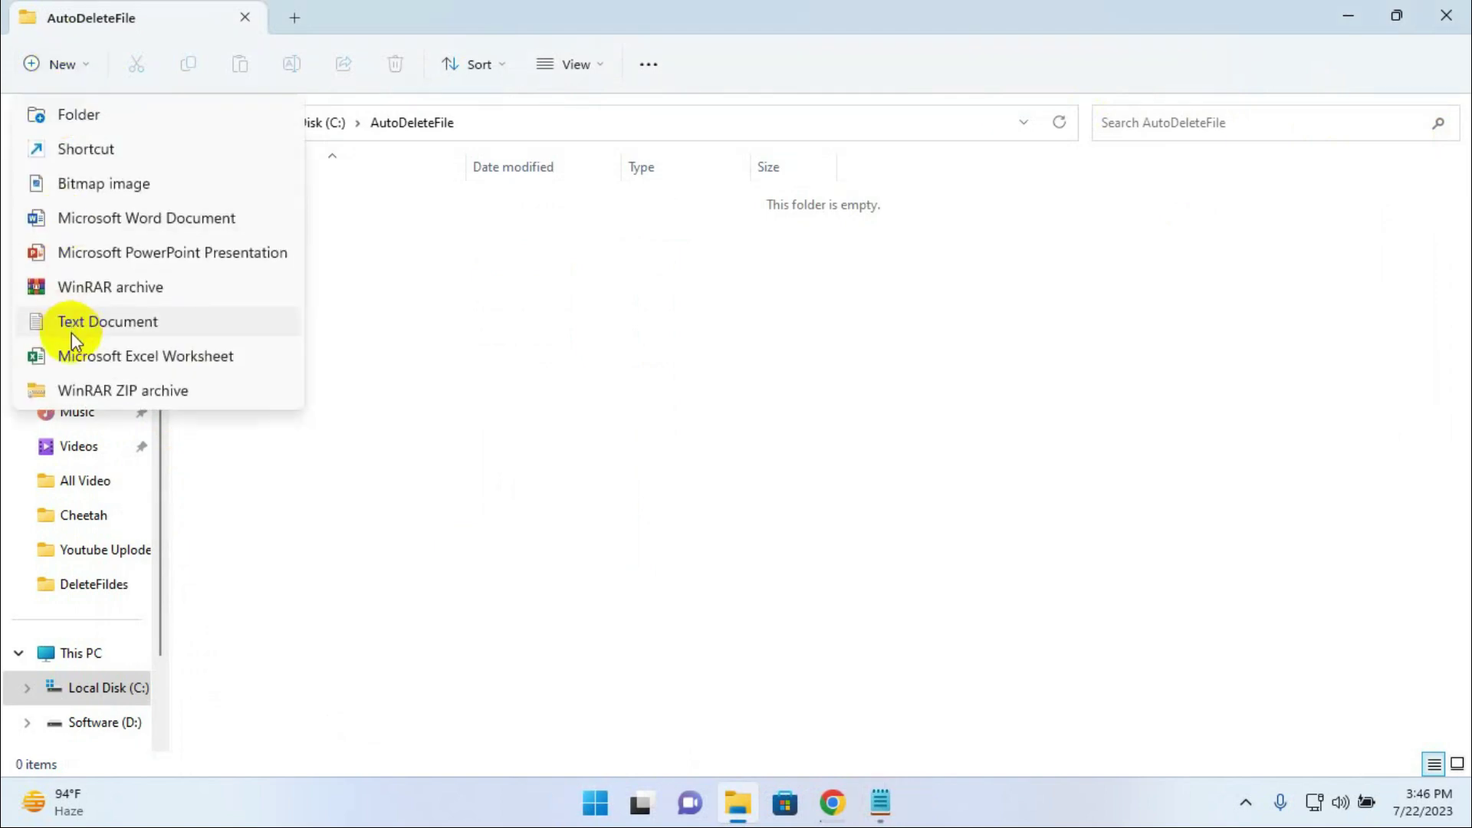
{"action": "left_click", "coordinate": [71, 322]}
{"action": "left_click", "coordinate": [84, 65]}
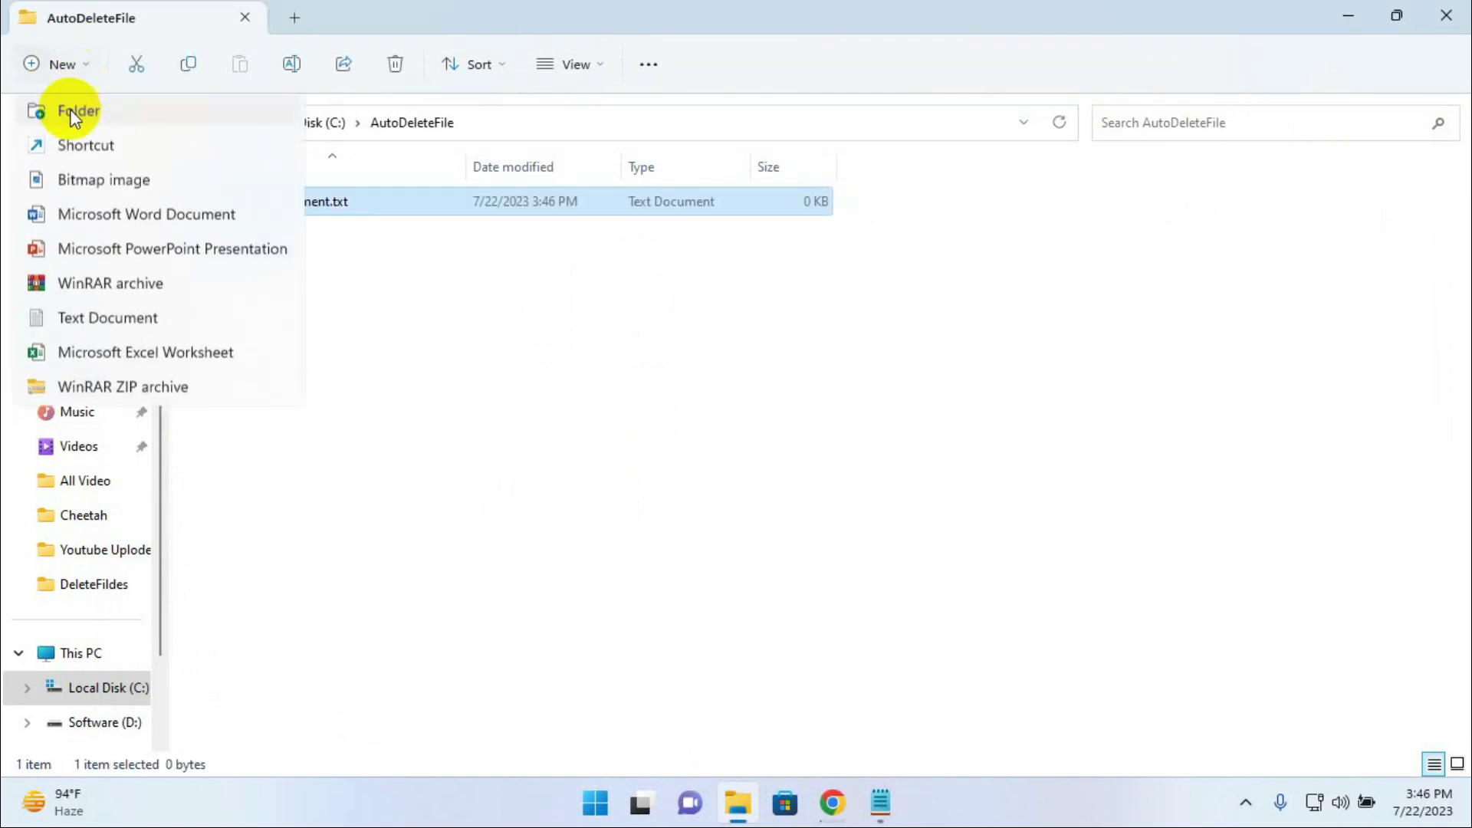
{"action": "left_click", "coordinate": [66, 317]}
{"action": "left_click", "coordinate": [71, 63]}
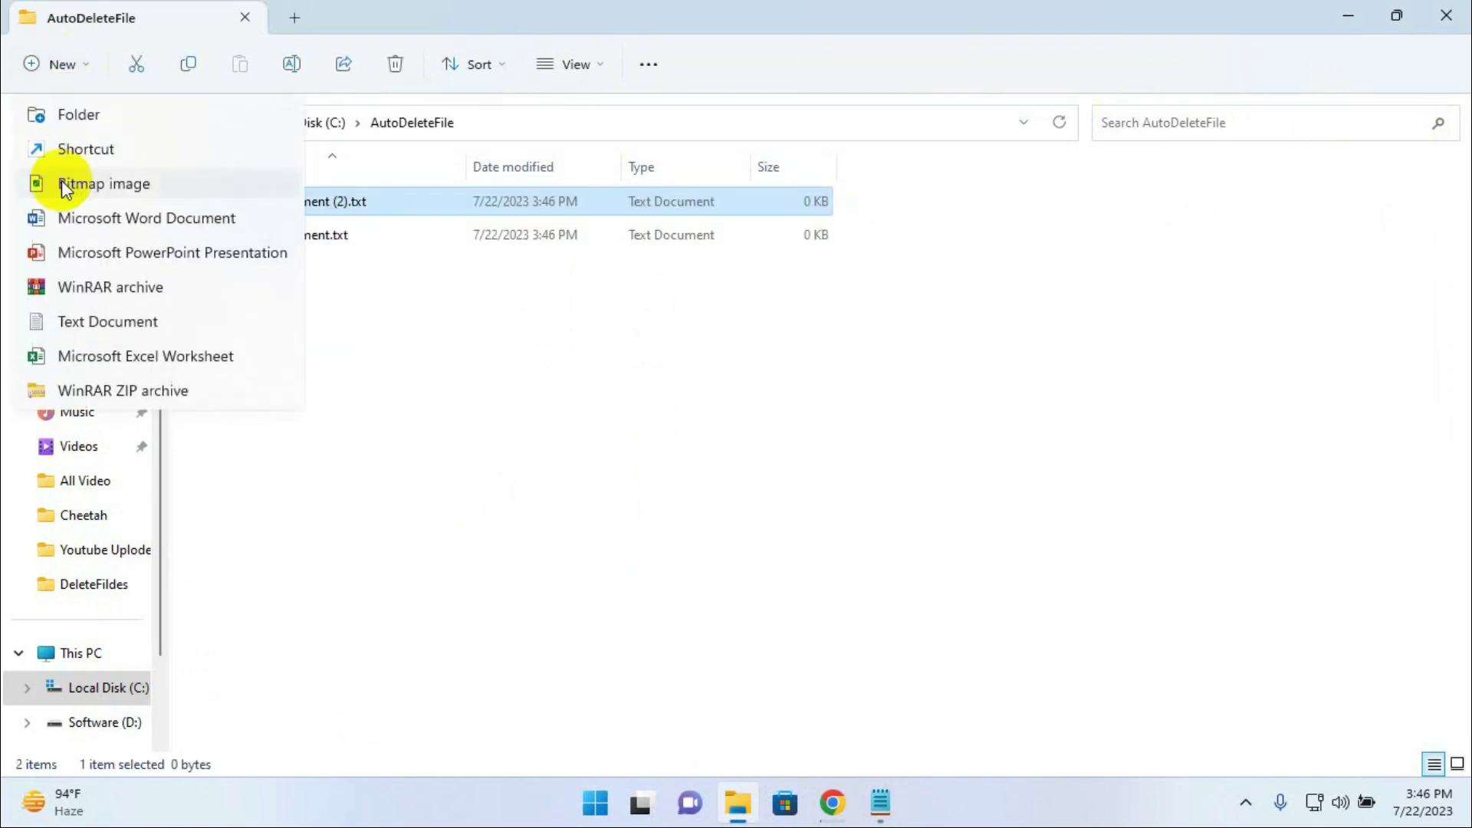
{"action": "left_click", "coordinate": [71, 325]}
{"action": "left_click", "coordinate": [503, 371]}
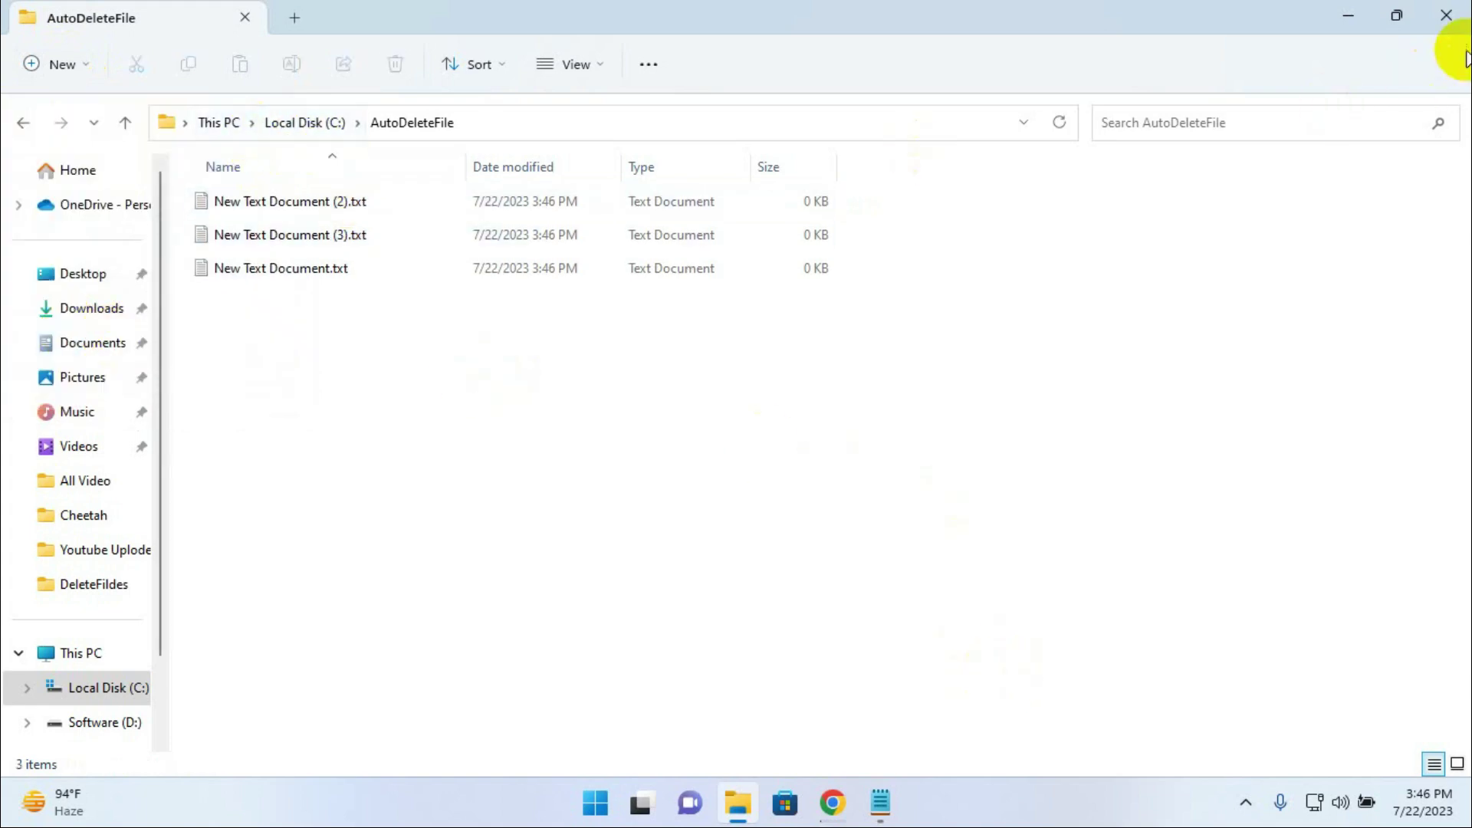
{"action": "left_click", "coordinate": [1447, 15]}
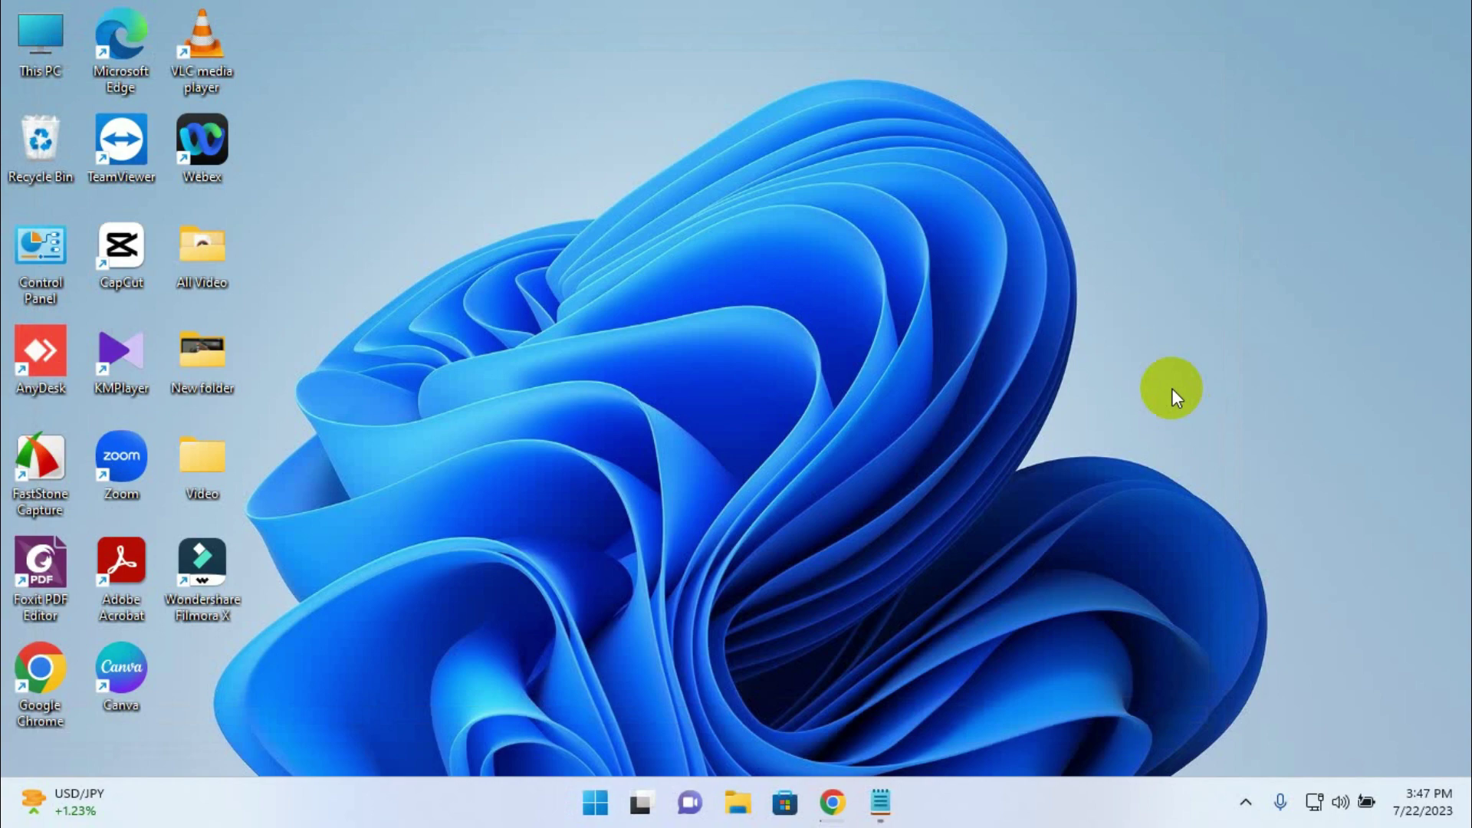
Reopen the AutoDeleteFile folder on Local Disk (C:) to check whether the scheduled task deleted the test files
{"action": "double_click", "coordinate": [36, 42]}
{"action": "double_click", "coordinate": [348, 187]}
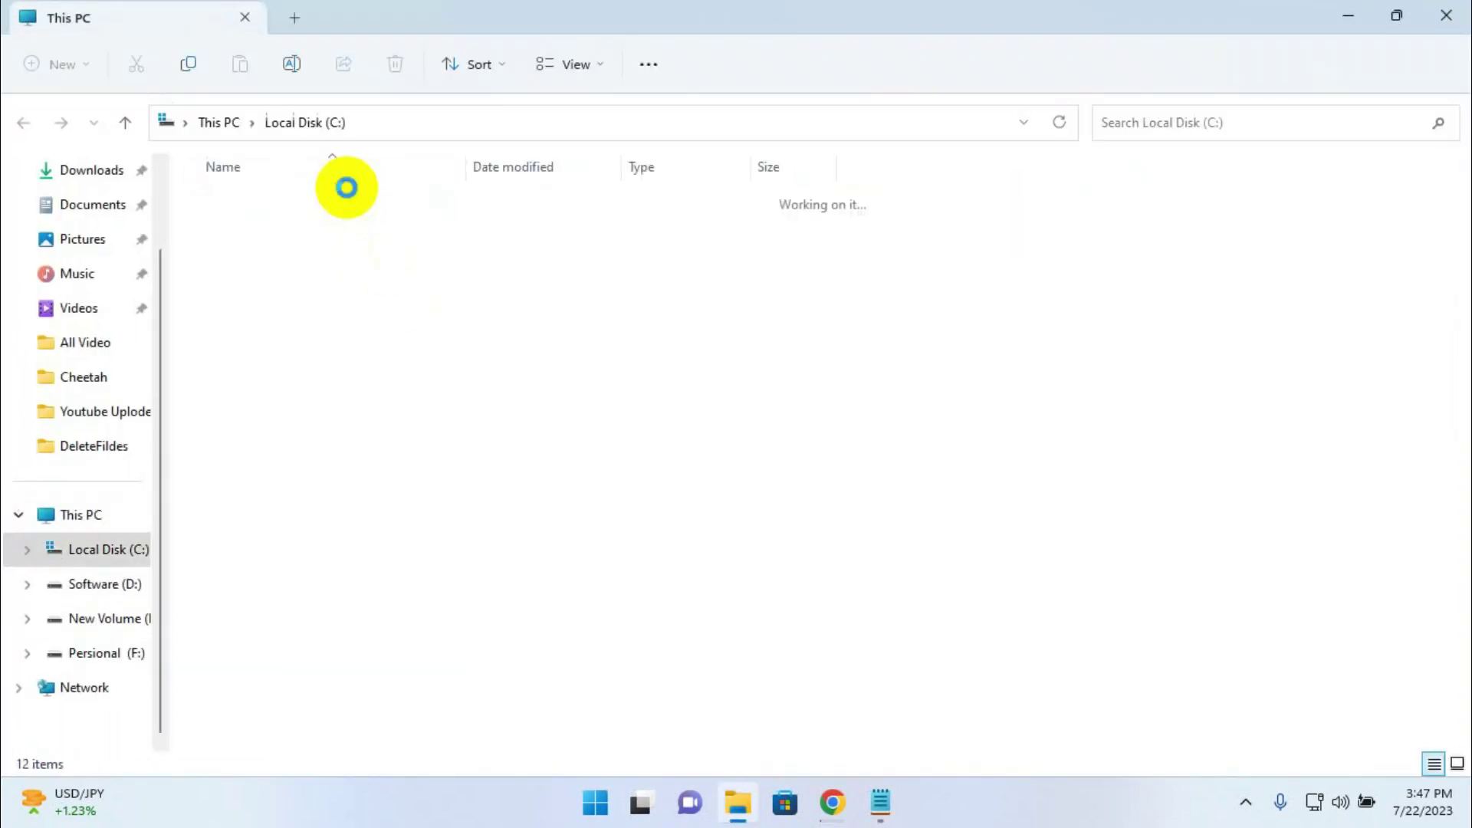
{"action": "left_click", "coordinate": [262, 204]}
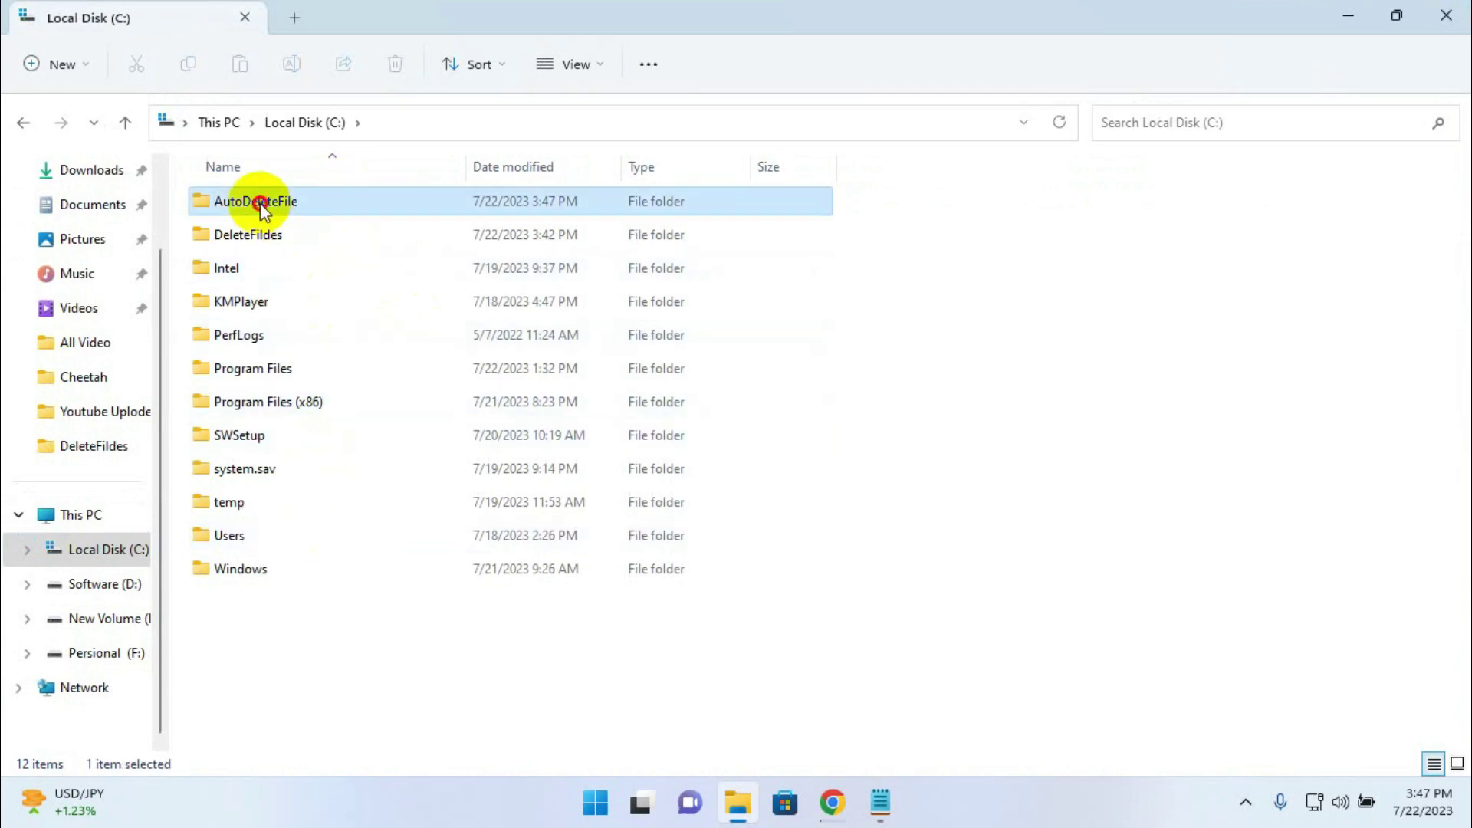
{"action": "double_click", "coordinate": [262, 204]}
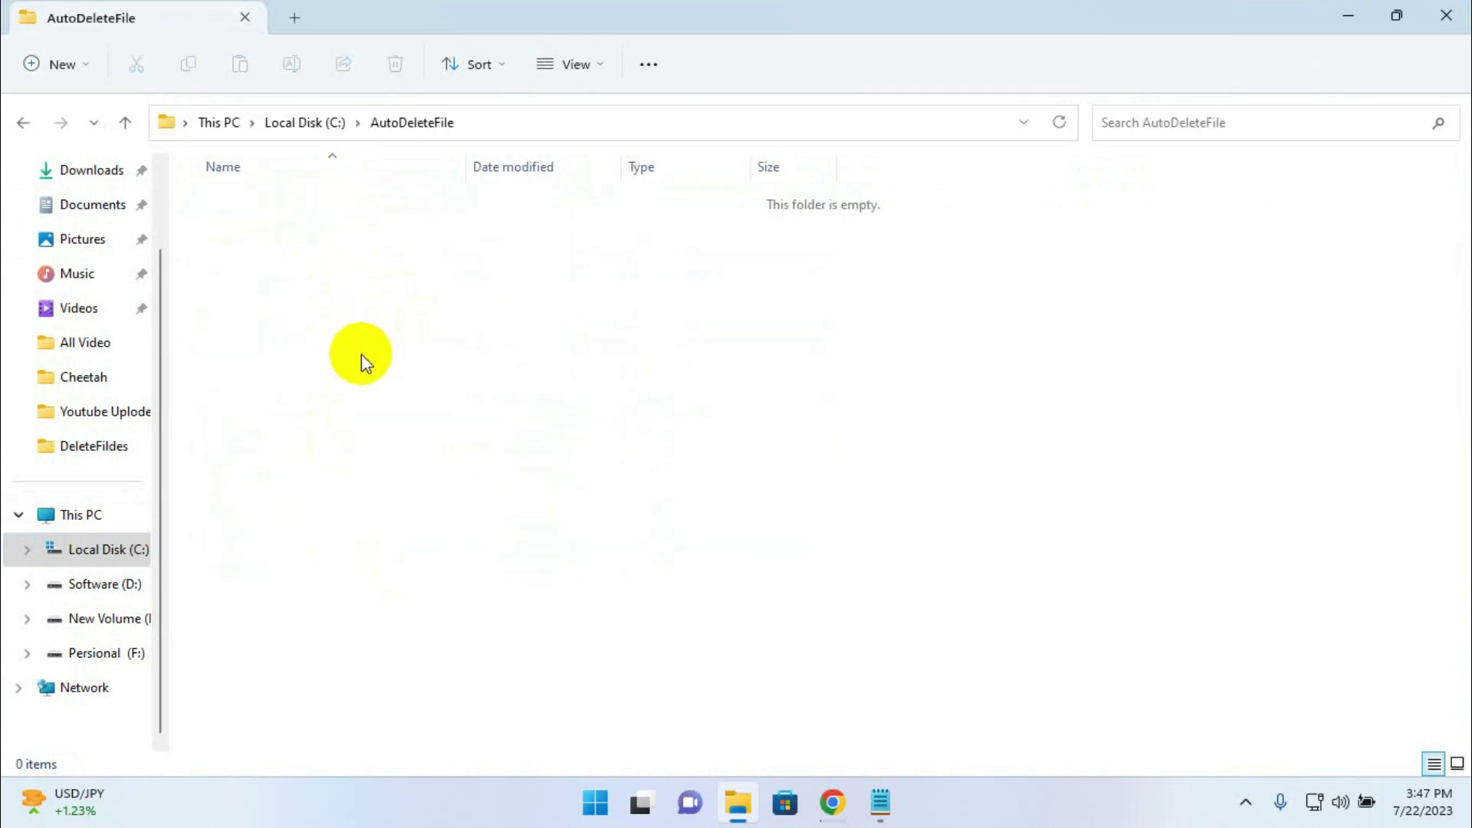